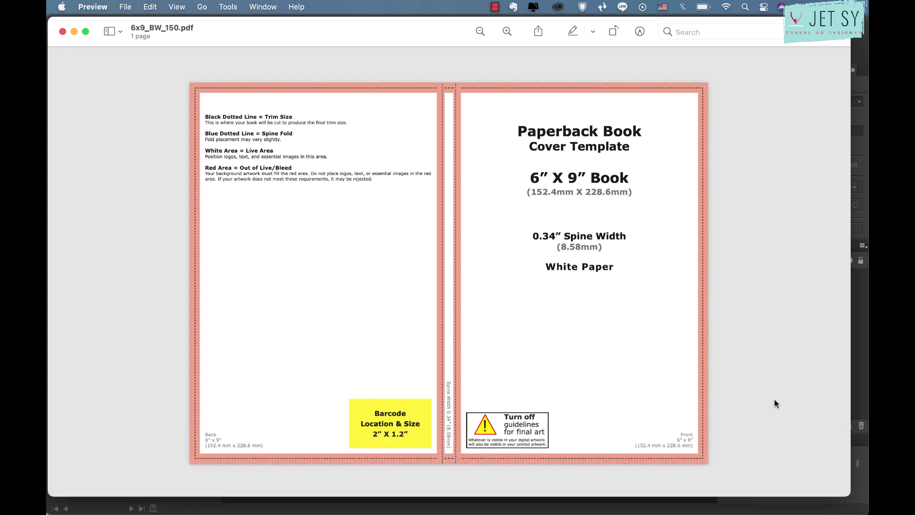
Create a document from the 12.34 × 9 in preset in inches, with 0.5 in margins and 0.125 in bleed
mouse_move(537, 506)
left_click(567, 496)
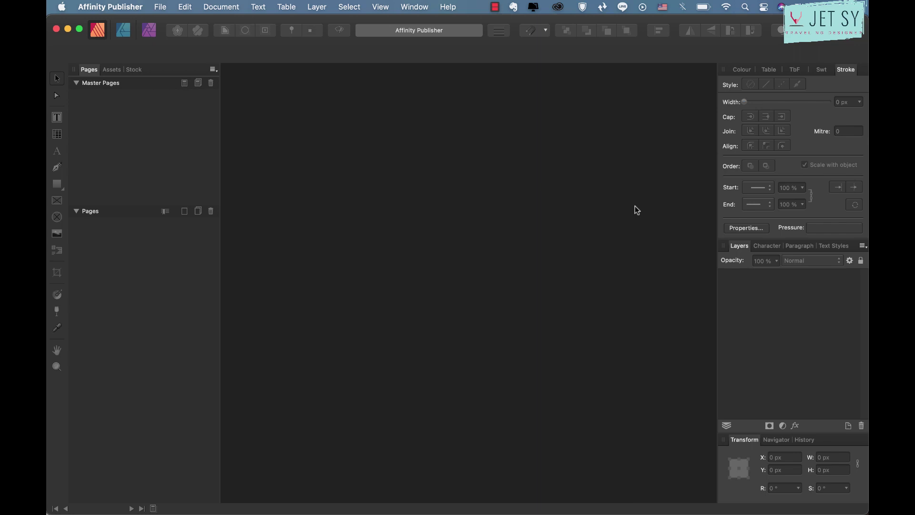
left_click(160, 7)
left_click(167, 23)
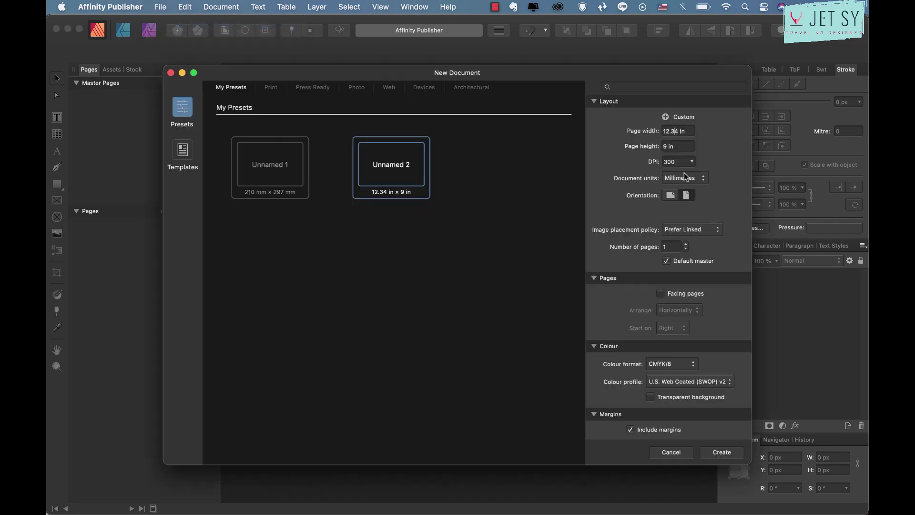
left_click(692, 183)
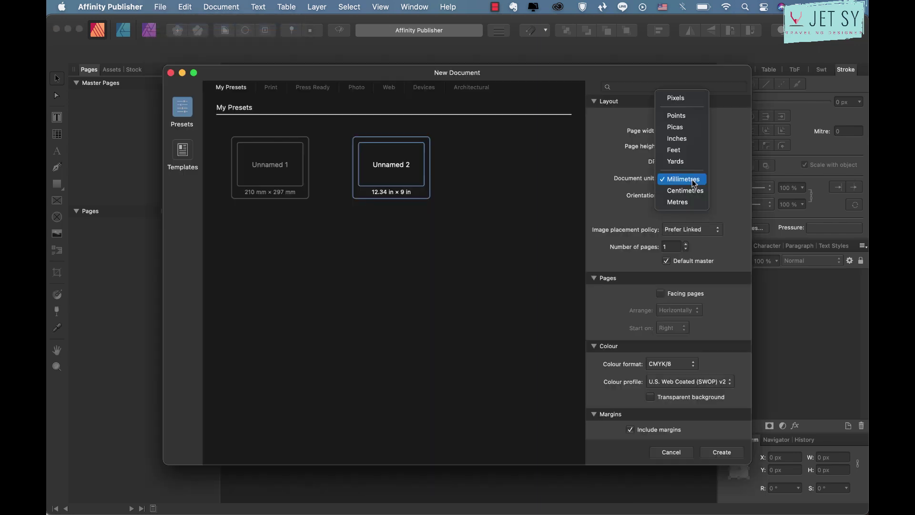
left_click(686, 139)
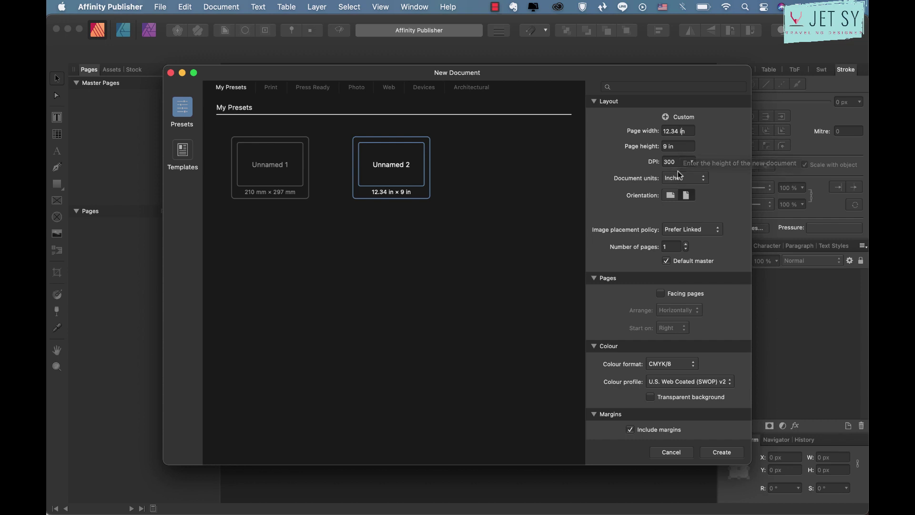
scroll(653, 181, "down", 1)
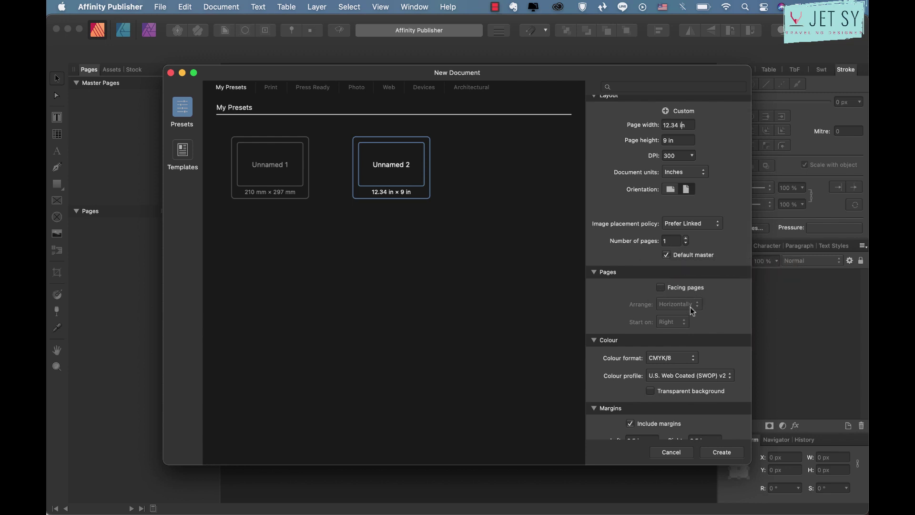
scroll(705, 337, "down", 5)
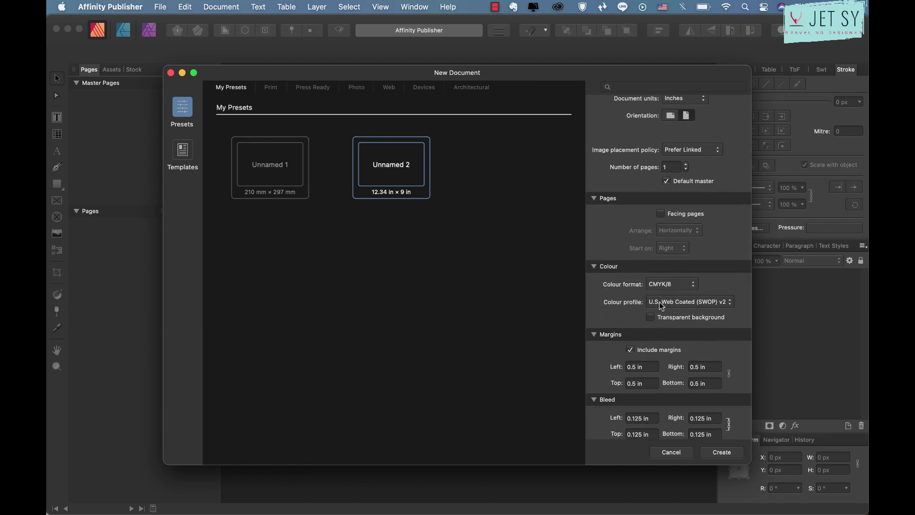
scroll(685, 350, "down", 1)
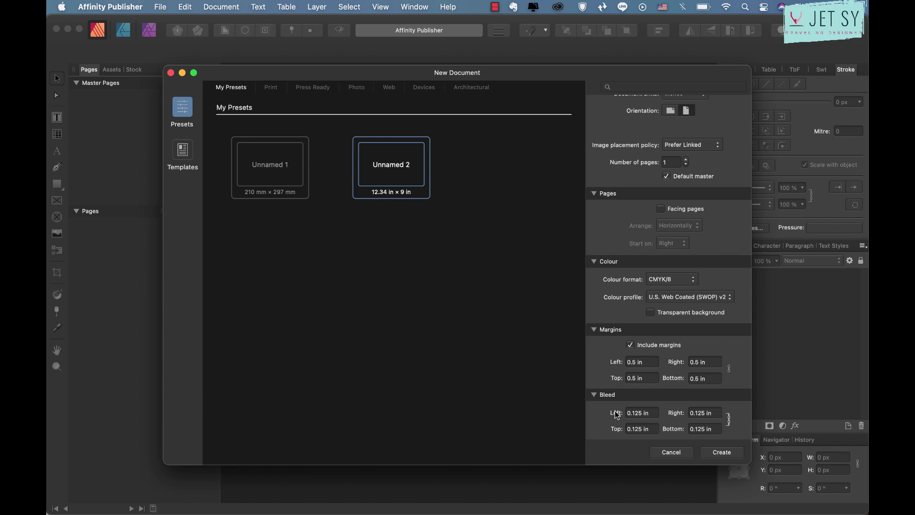
left_click(723, 453)
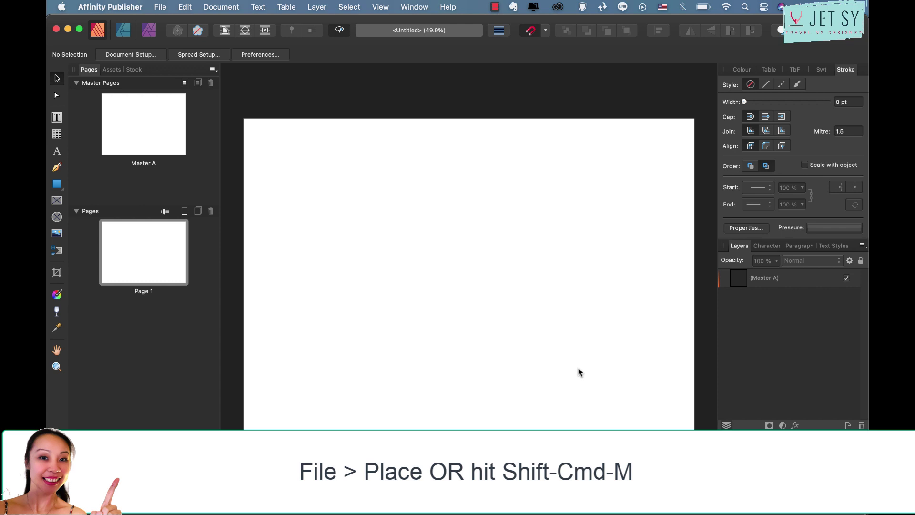
Place the 6x9_BW_150.pdf cover template on the page as a linked document
key("shift+super+m")
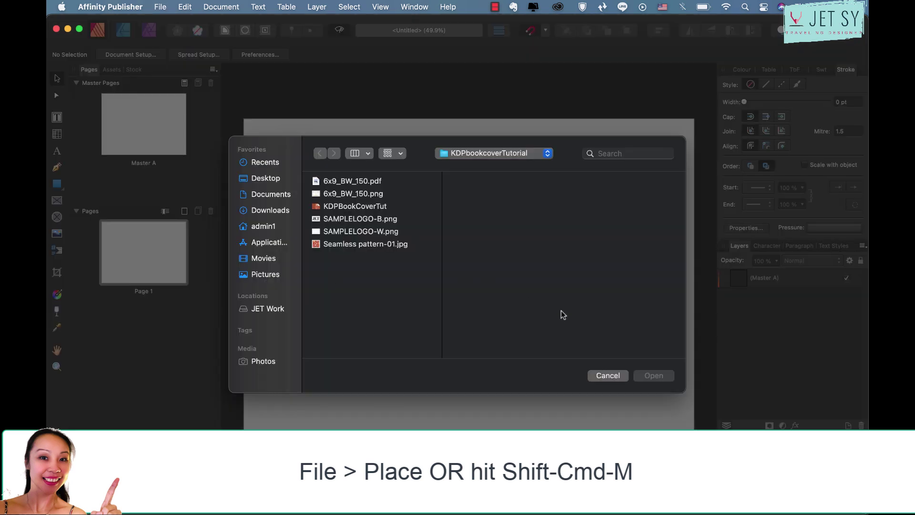
left_click(608, 375)
left_click(161, 7)
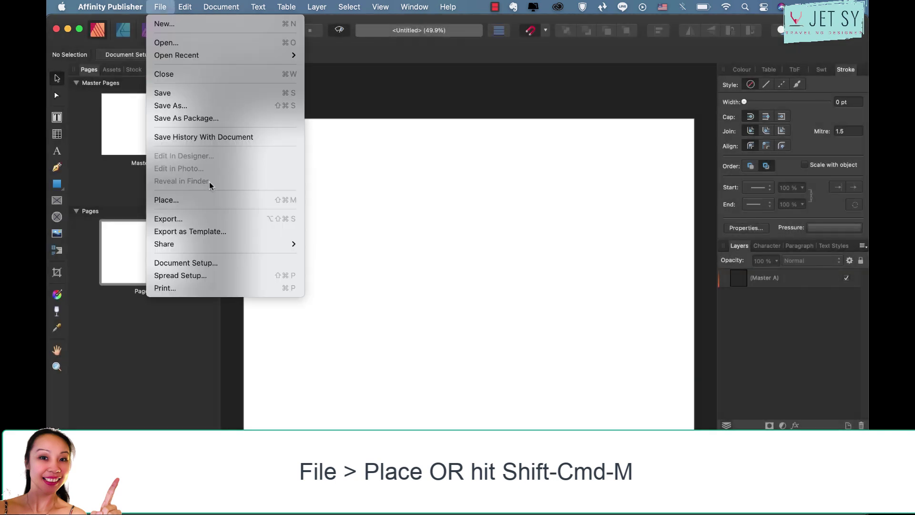
left_click(200, 200)
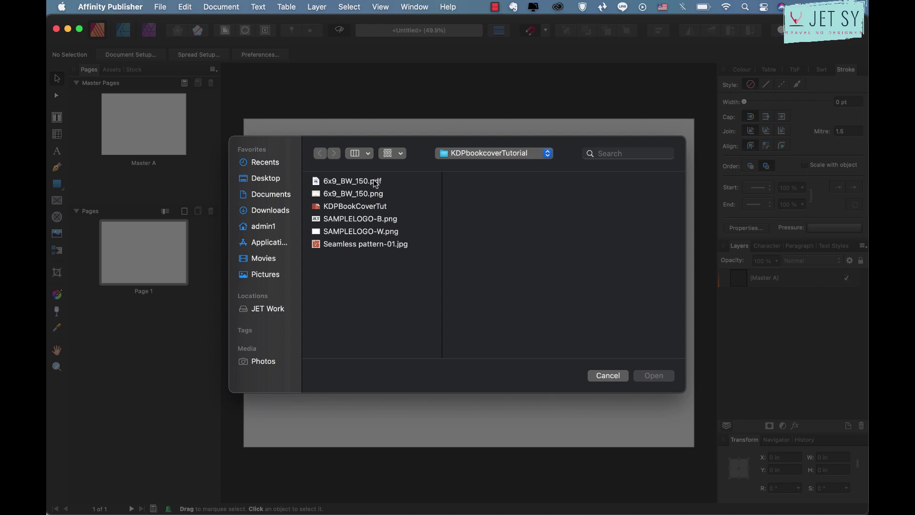
double_click(375, 181)
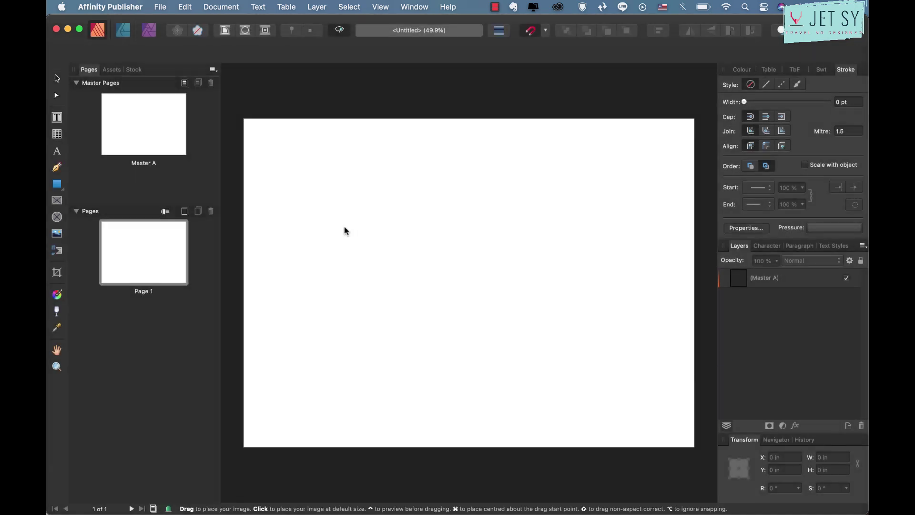
left_click(344, 229)
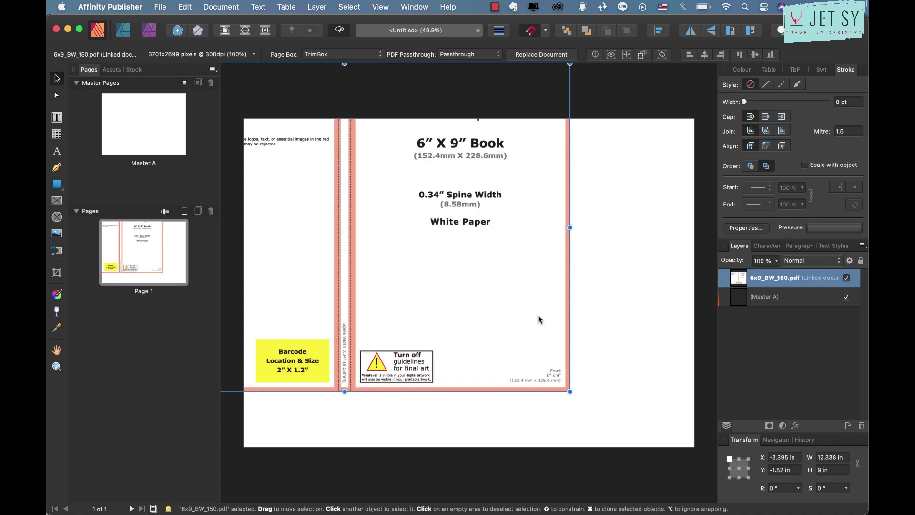
Move the template onto the page and align it centre and middle relative to the spread
left_click_drag(443, 258, 496, 239)
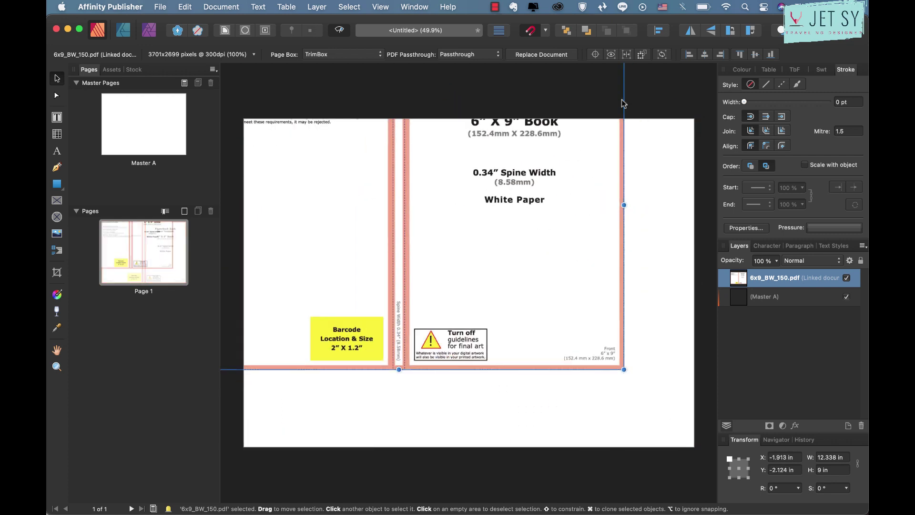
left_click(658, 30)
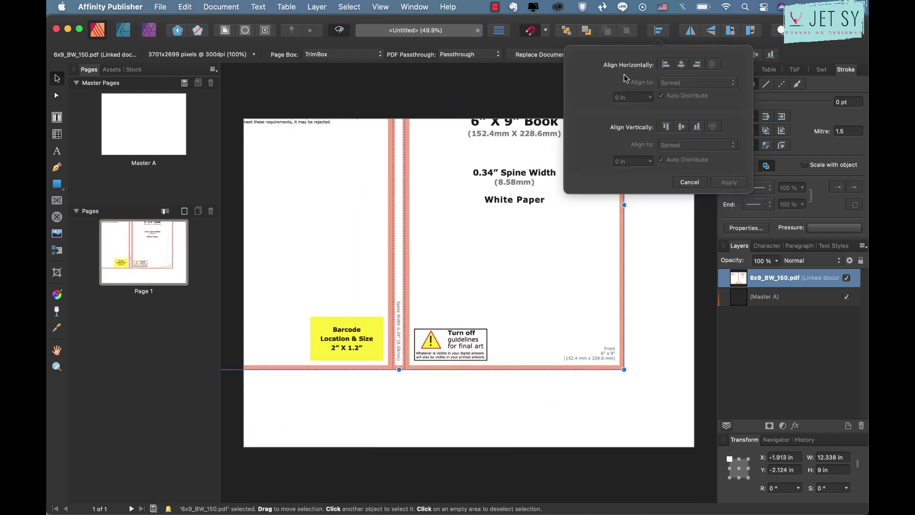
left_click(681, 64)
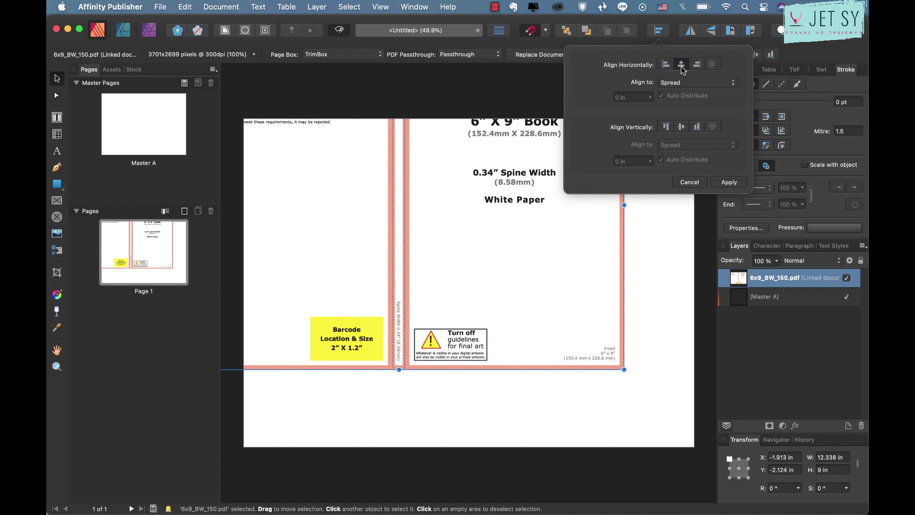
left_click(682, 126)
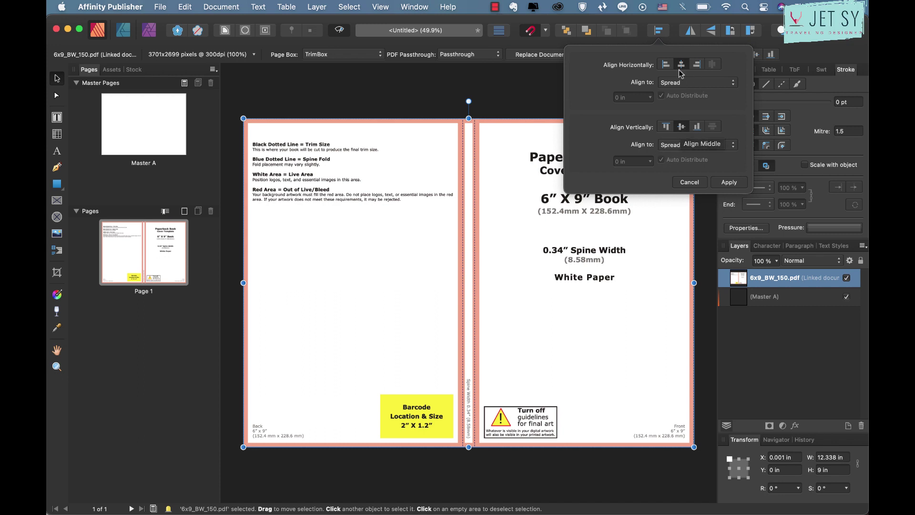
left_click(729, 183)
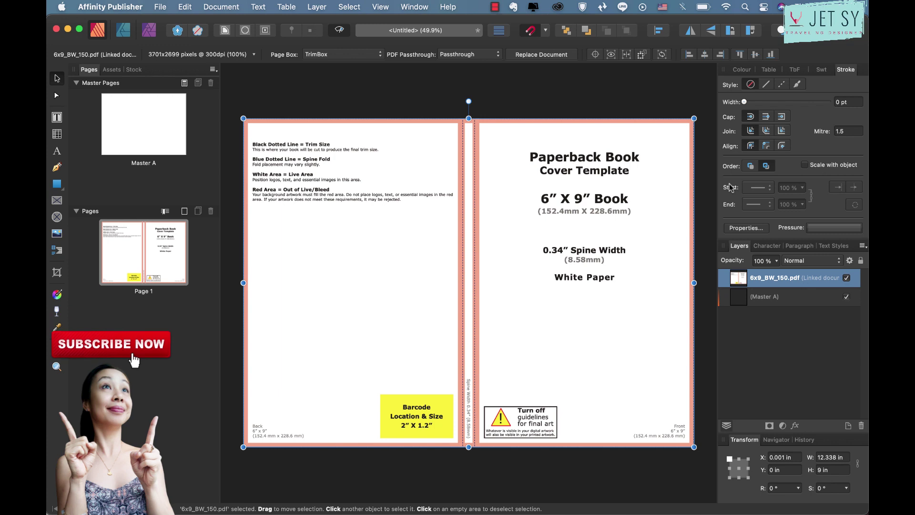
Fade the template PDF layer to 42% opacity
left_click(777, 261)
left_click_drag(777, 274, 720, 273)
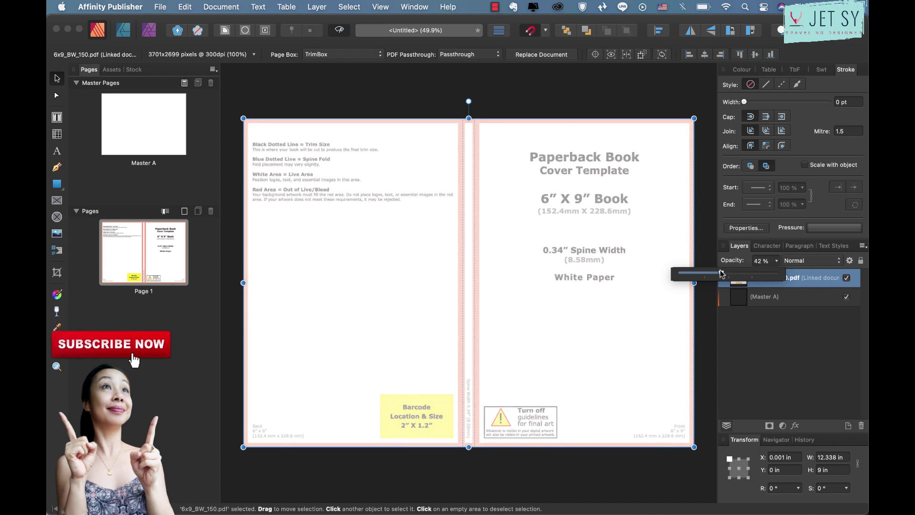
key("super+d")
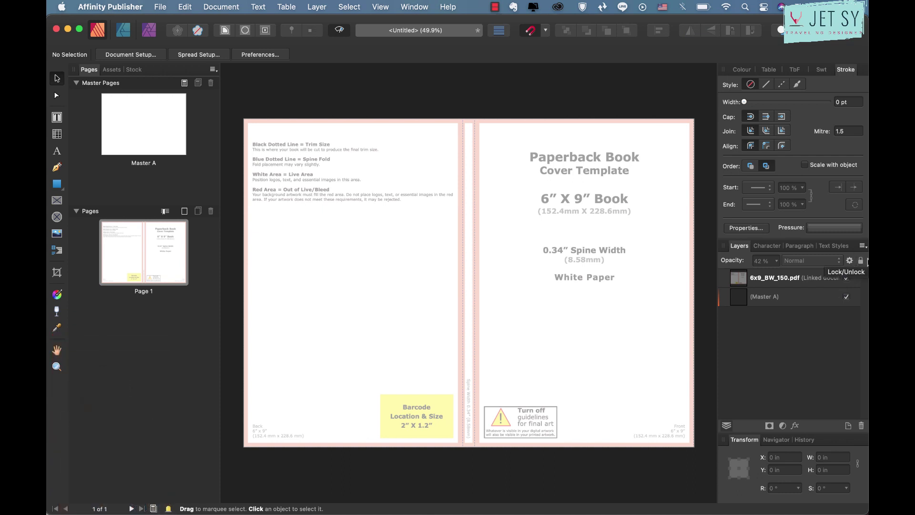
Lock the template layer and add a new Layer1 beneath it
left_click(782, 278)
left_click(861, 260)
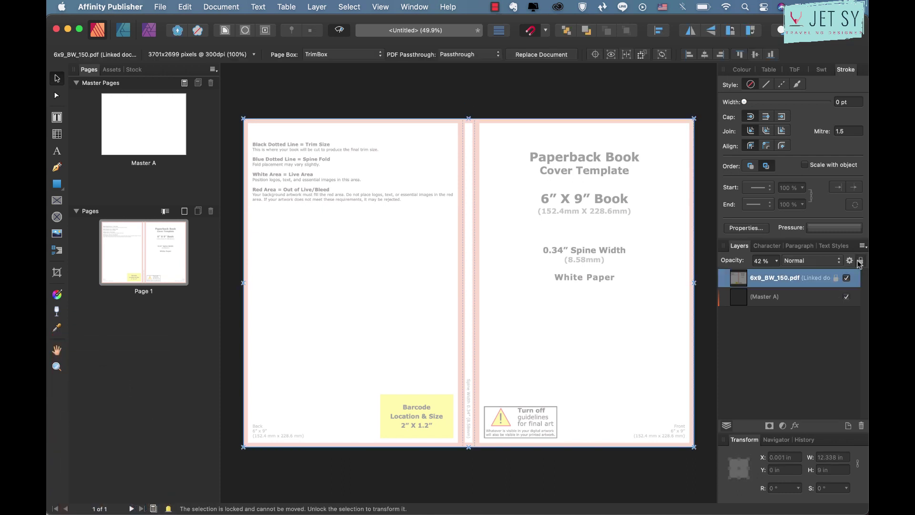
left_click(806, 319)
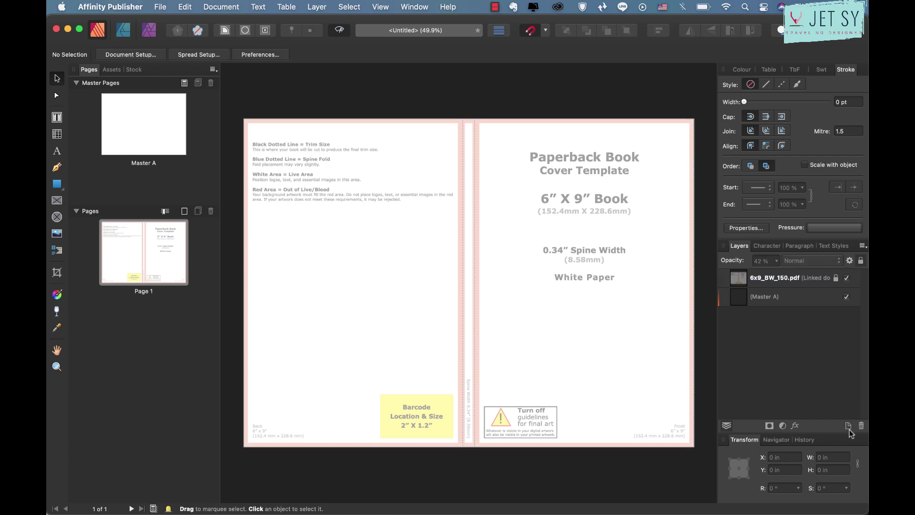
left_click(849, 425)
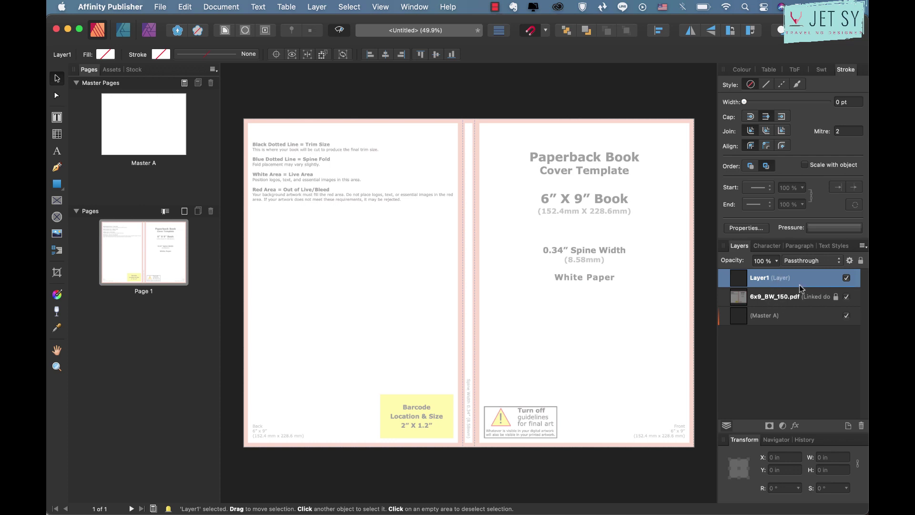
key("super+bracketleft")
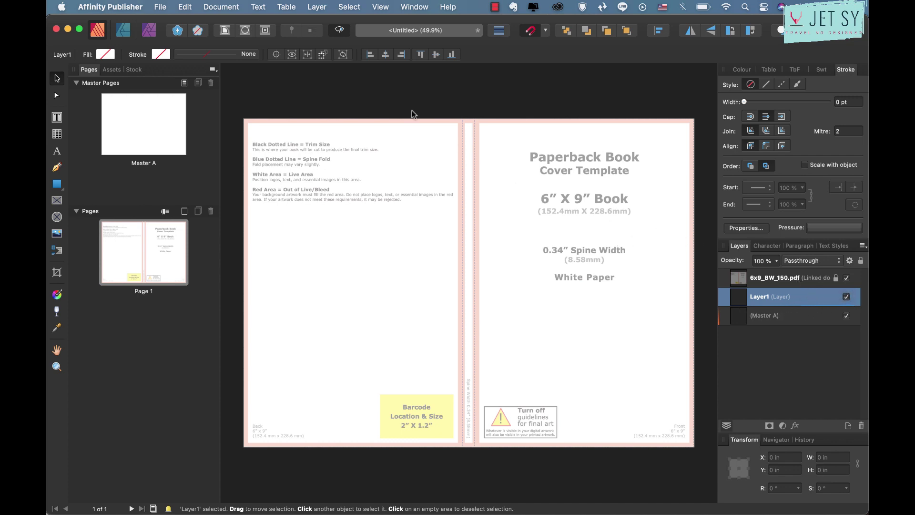
Place Seamless pattern-01.jpg over the front cover area
left_click(160, 8)
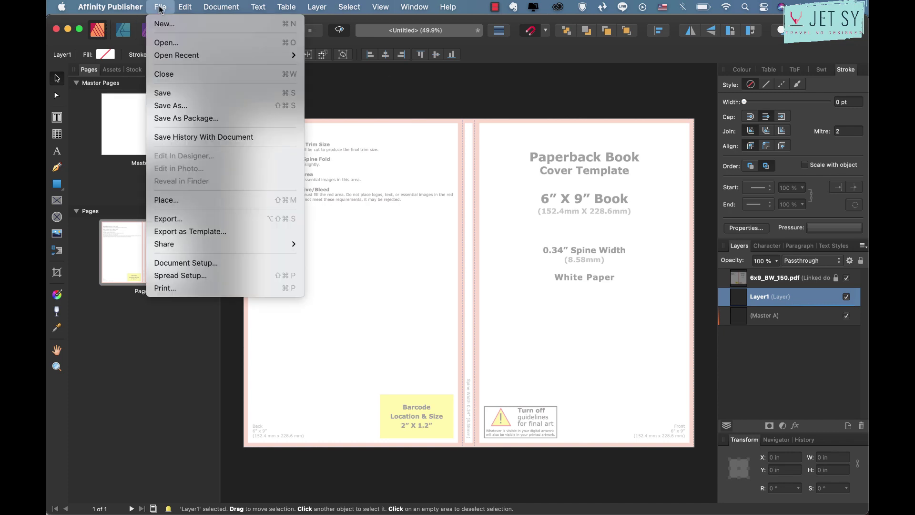
left_click(235, 199)
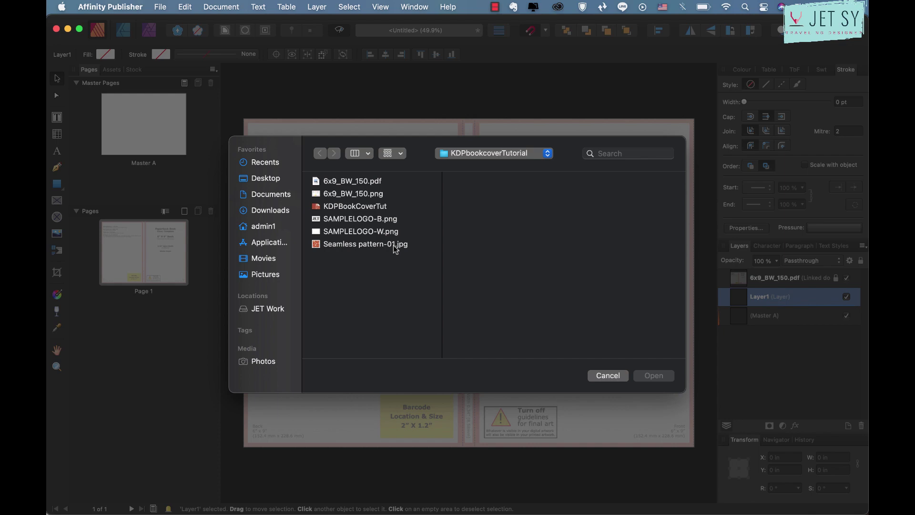
left_click(363, 244)
left_click(654, 375)
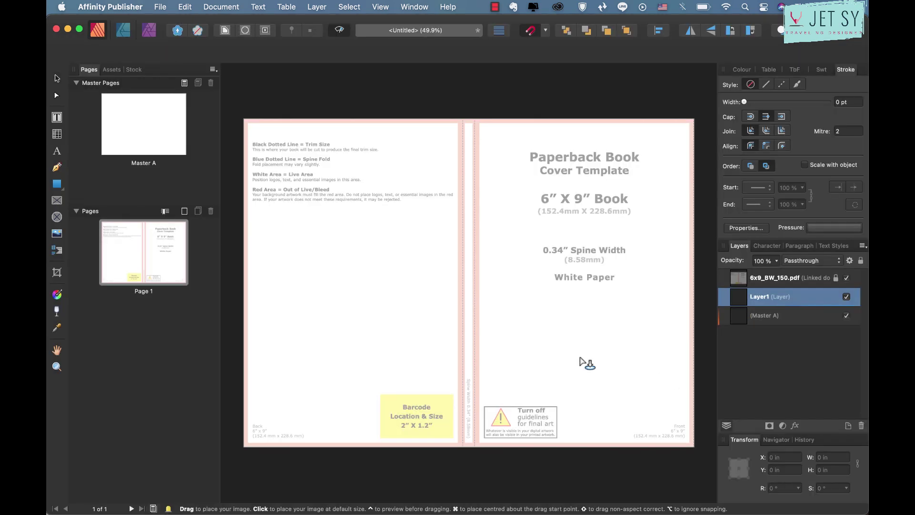
left_click_drag(579, 356, 579, 356)
left_click_drag(511, 204, 618, 270)
Crop the pattern to 9.25 in tall and 6.126 in wide, ending at the spine
key("super+1")
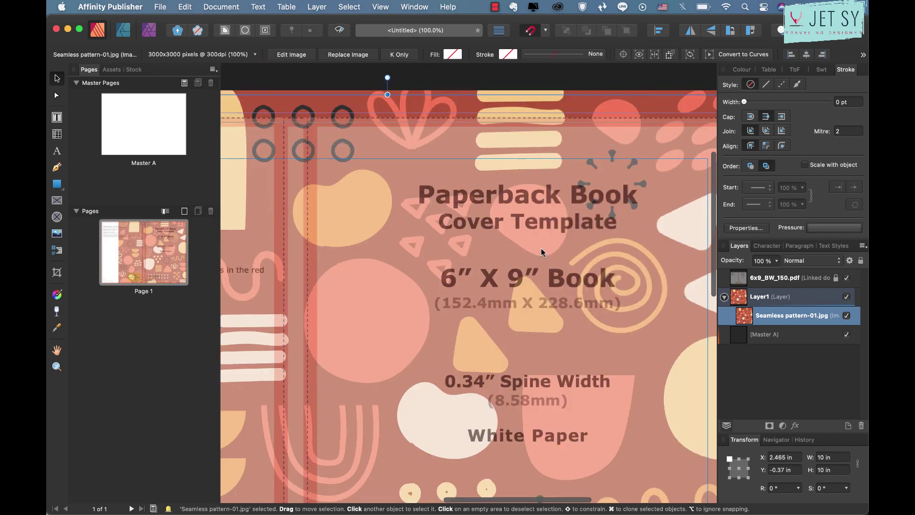
scroll(542, 248, "up", 4)
scroll(542, 247, "right", 4)
scroll(542, 248, "down", 1)
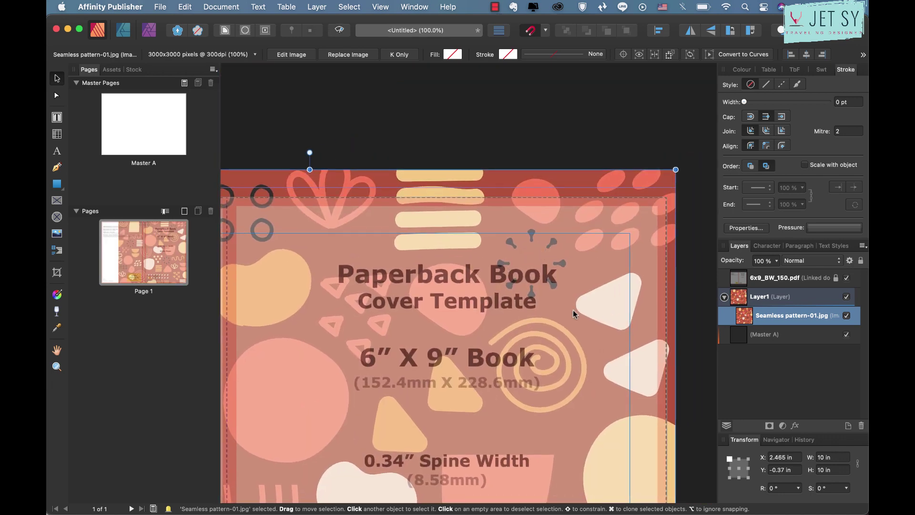
key("shift+Down")
key("shift+Down")
key("shift+Down")
key("shift+Down")
key("shift+Down")
key("shift+Down")
key("shift+Down")
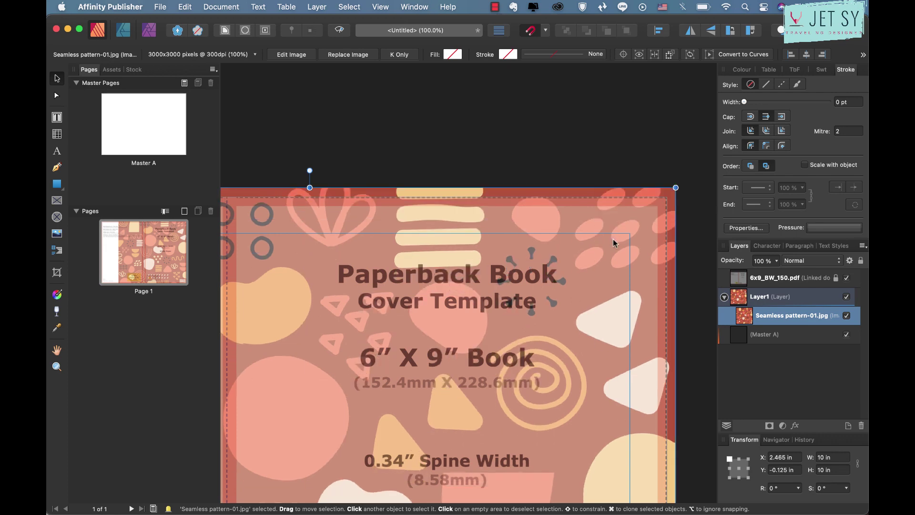
scroll(561, 312, "down", 10)
scroll(562, 315, "down", 8)
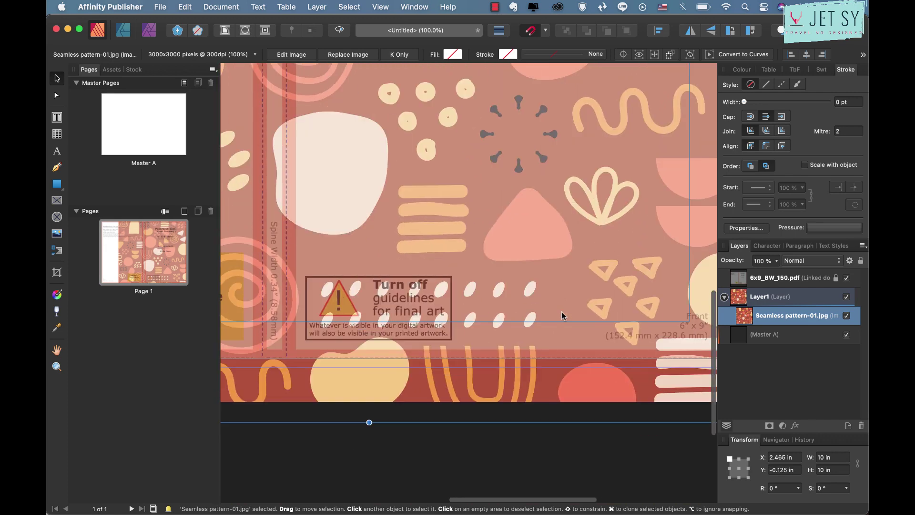
left_click_drag(369, 422, 367, 367)
scroll(450, 410, "up", 5)
scroll(451, 410, "left", 15)
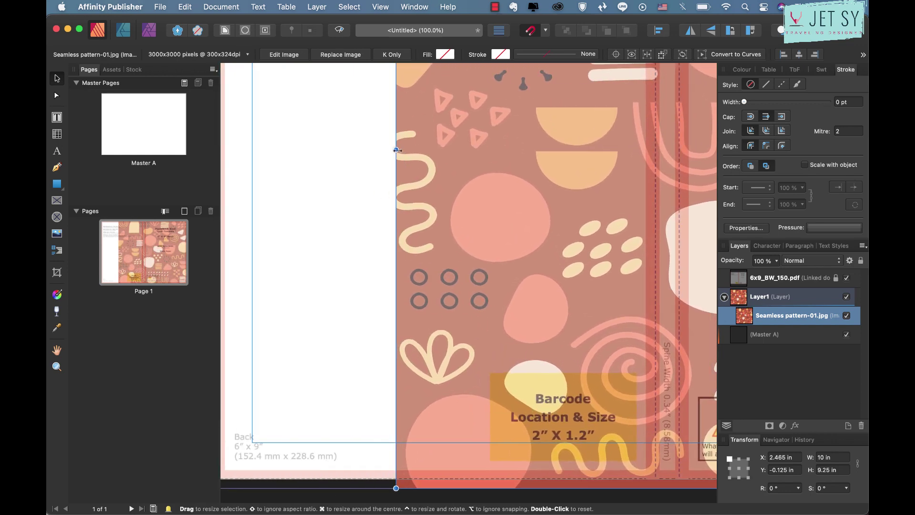
left_click_drag(396, 149, 680, 150)
key("super+minus")
left_click_drag(545, 258, 426, 296)
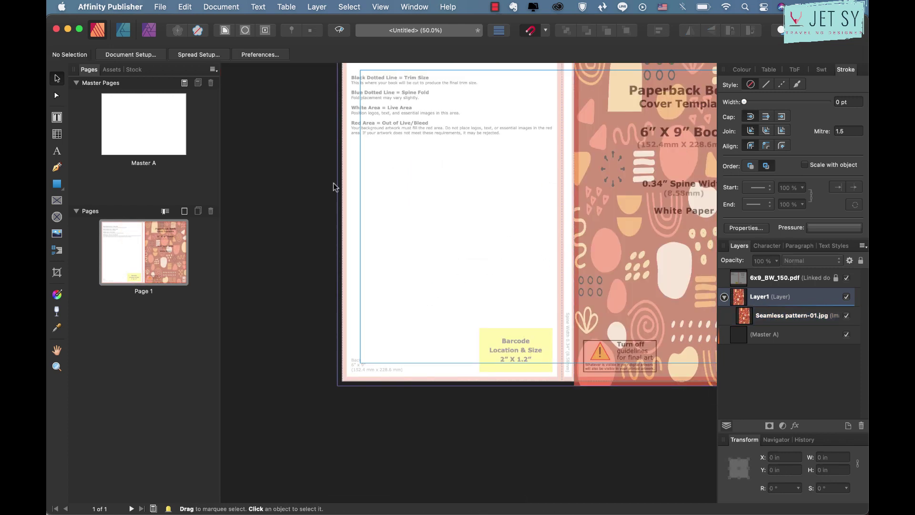
scroll(287, 246, "left", 5)
scroll(288, 246, "up", 2)
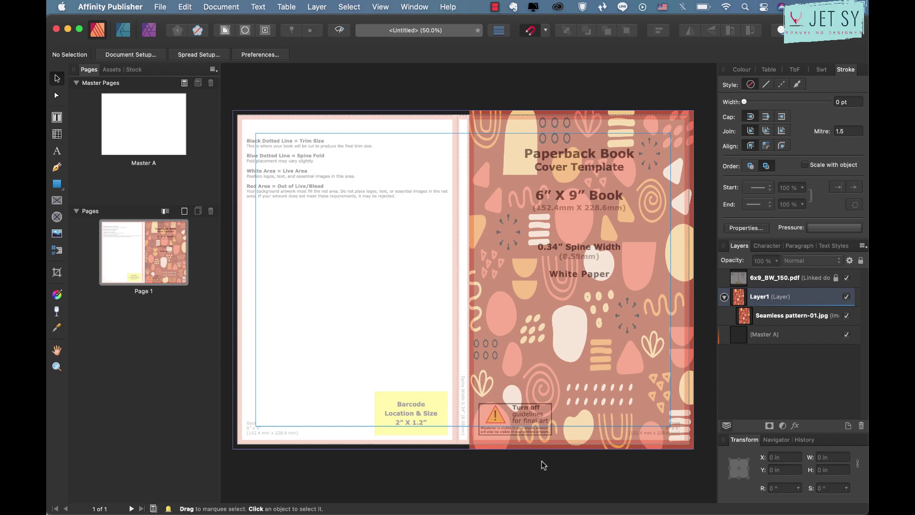
key("w")
key("w")
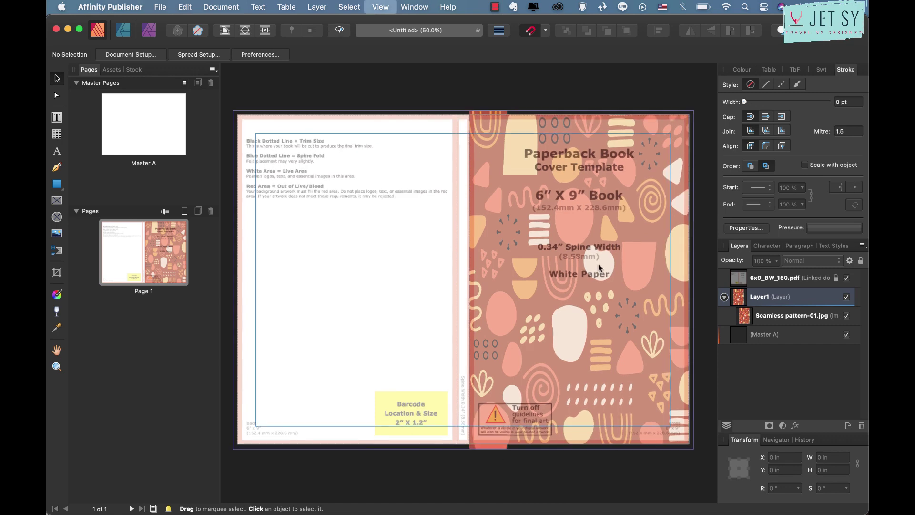
key("w")
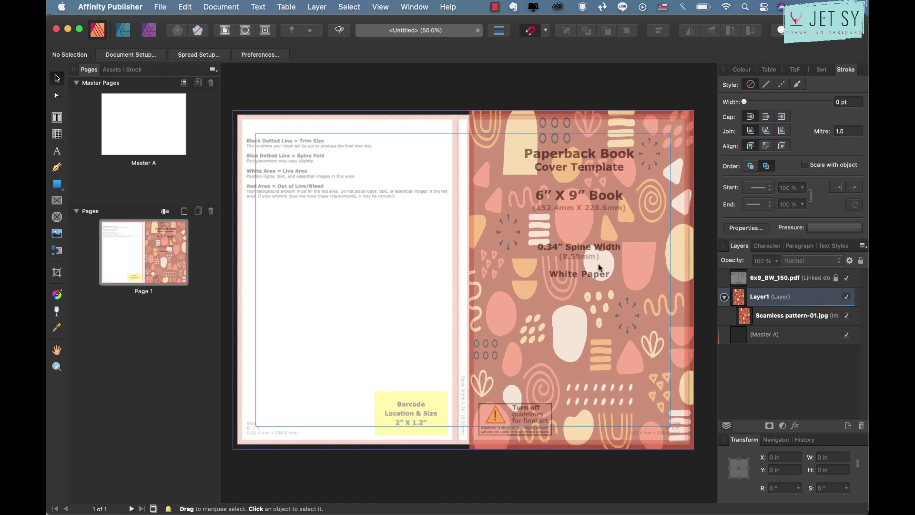
left_click(848, 278)
left_click(847, 278)
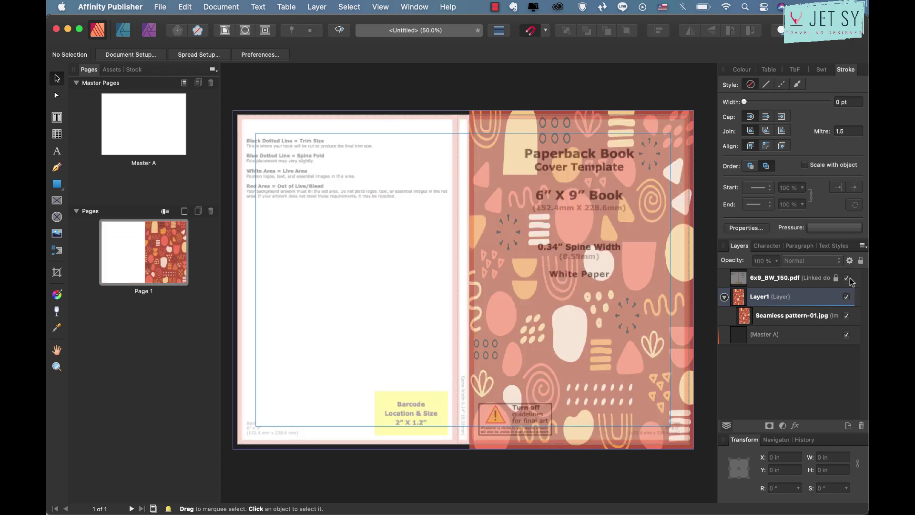
left_click(847, 278)
left_click(847, 278)
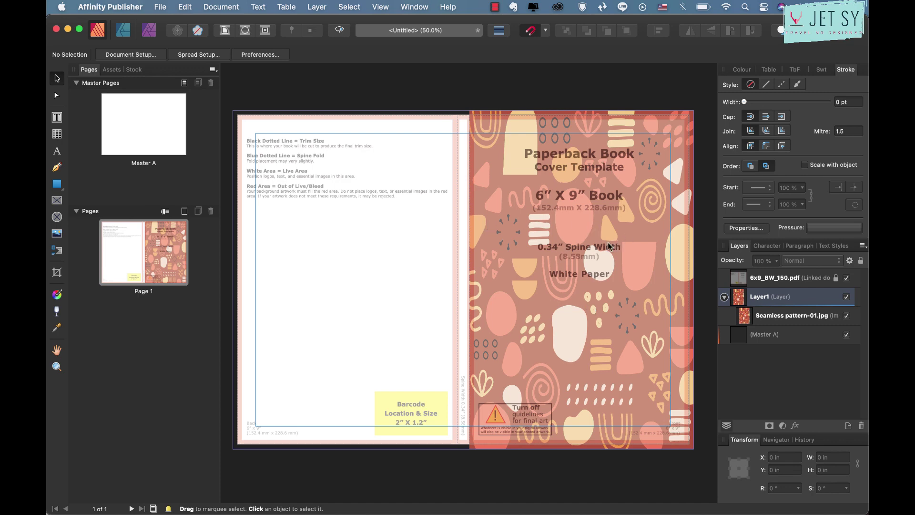
left_click(779, 319)
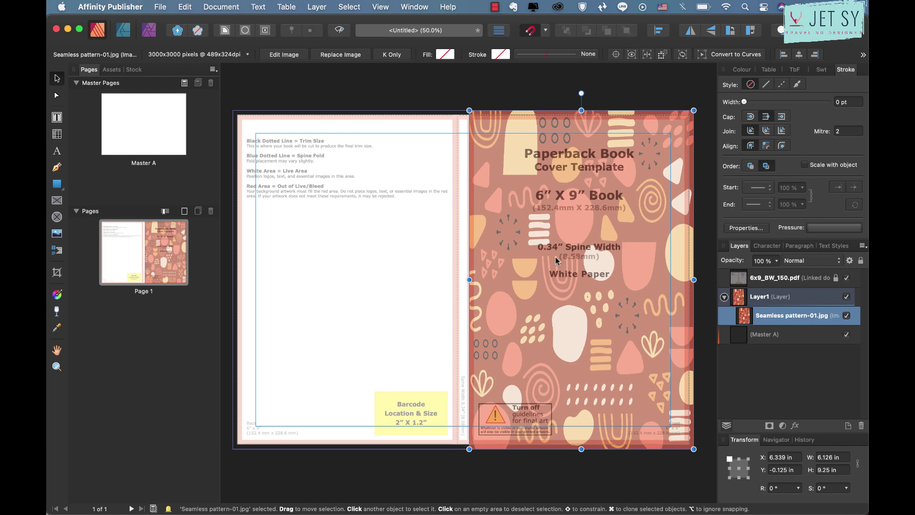
left_click_drag(586, 265, 357, 263)
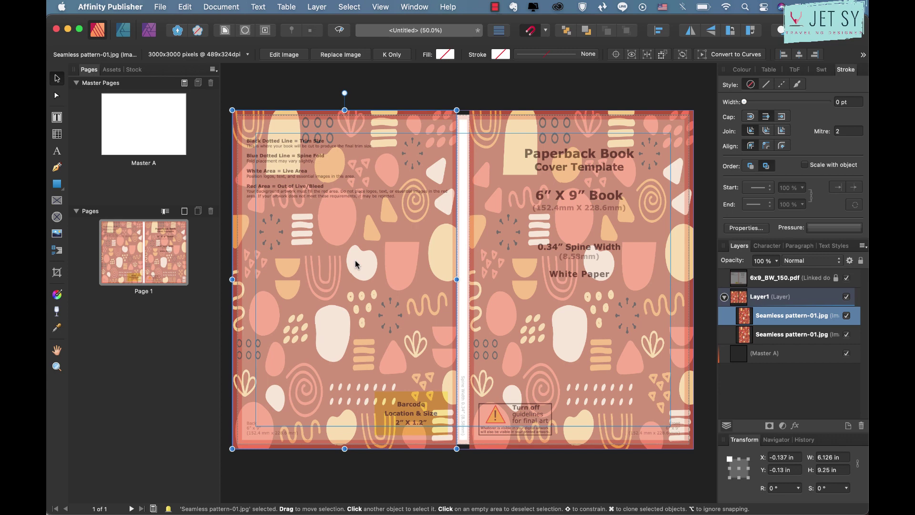
key("Delete")
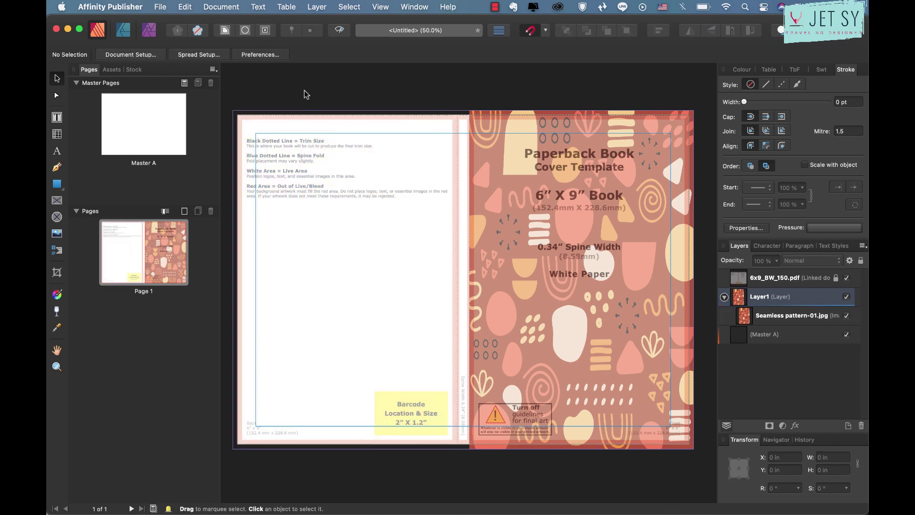
Draw a 6.118 × 9.25 in rectangle over the back cover, reaching the spine
left_click(57, 184)
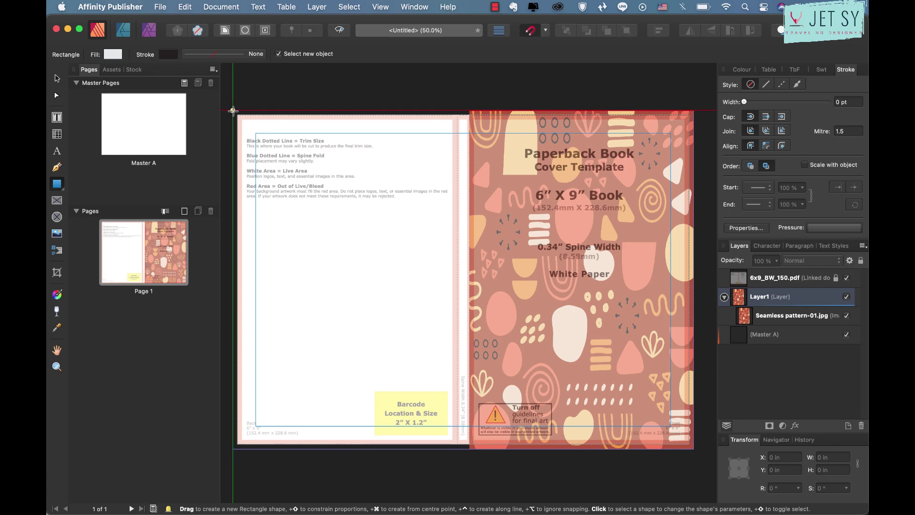
left_click_drag(233, 110, 481, 449)
left_click_drag(481, 280, 458, 280)
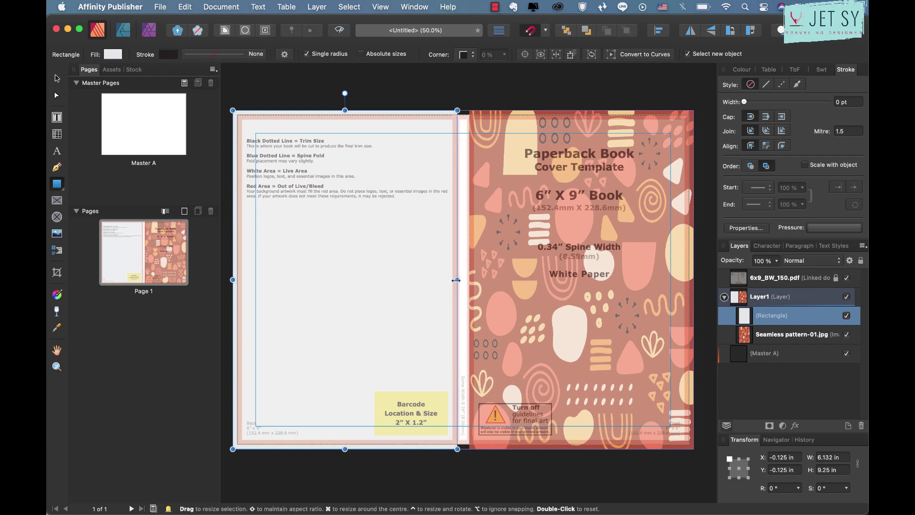
mouse_move(457, 280)
left_mouse_down()
mouse_move(469, 280)
mouse_move(457, 278)
left_mouse_up()
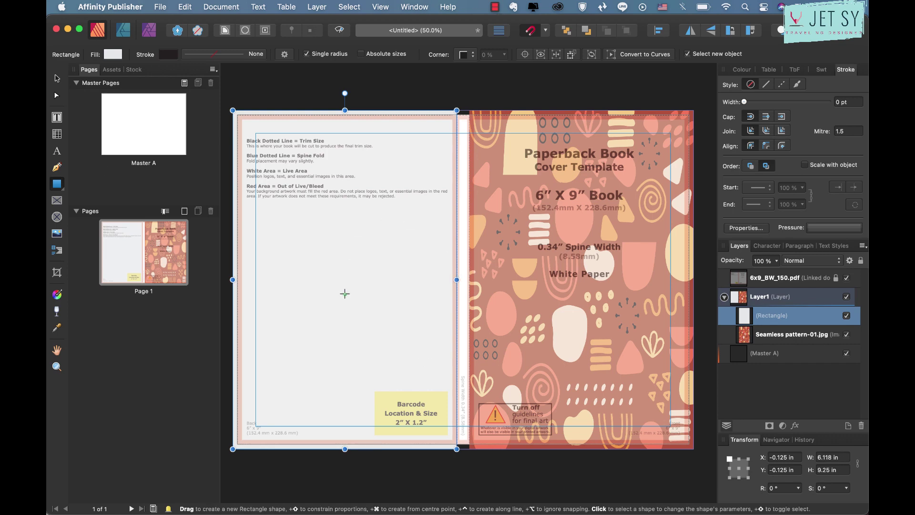
Hide the template and fill the rectangle with brick red sampled from the pattern
left_click(60, 329)
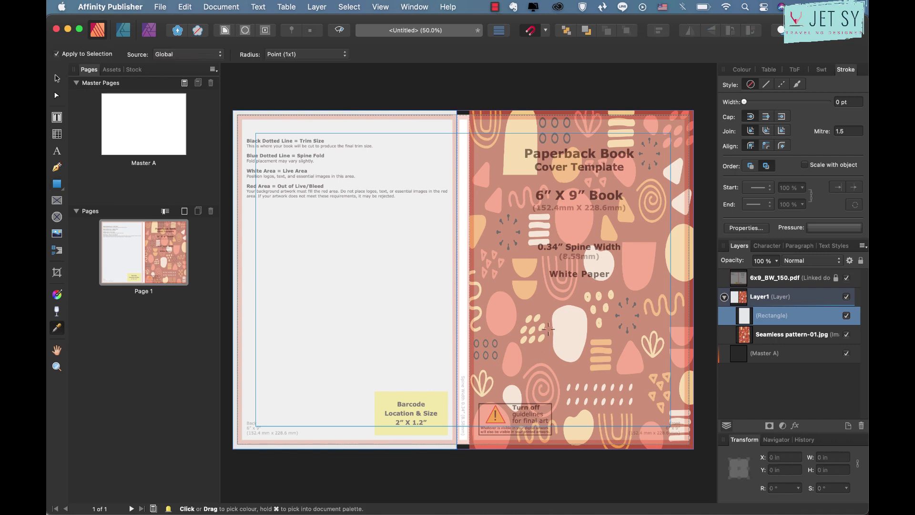
left_click(847, 279)
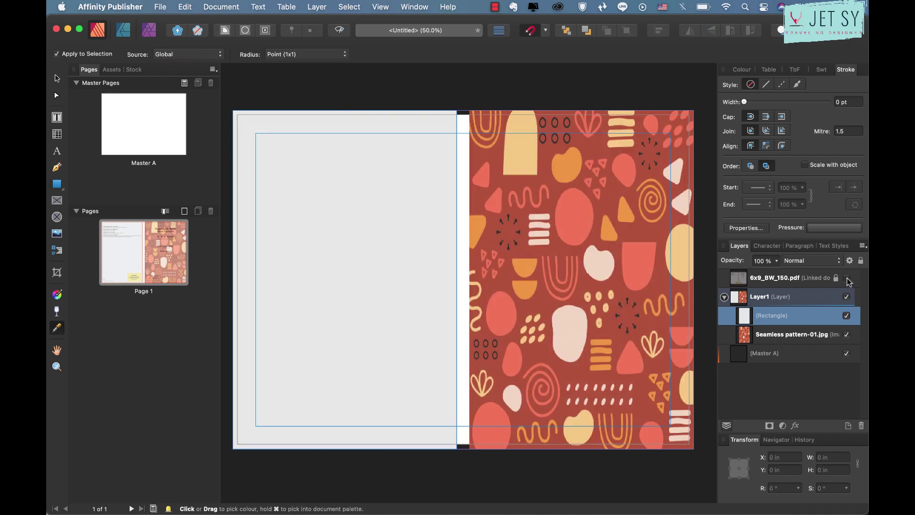
left_click(493, 165)
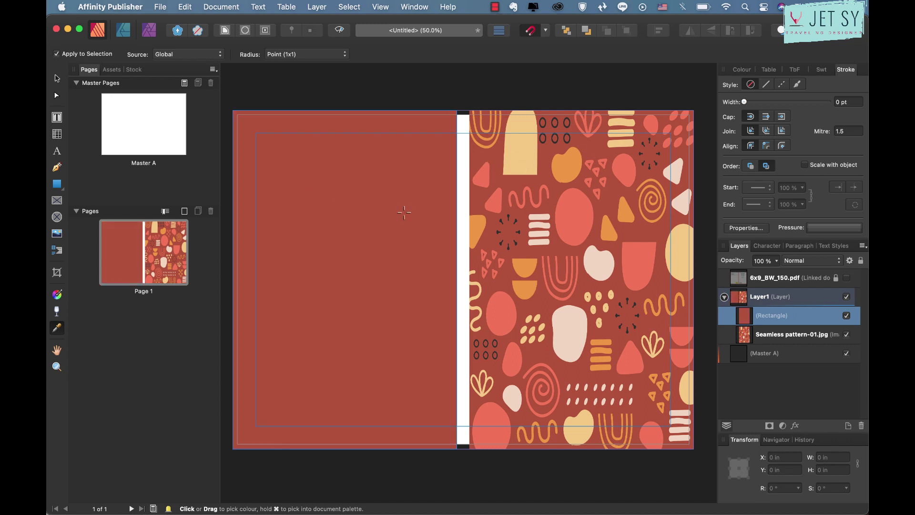
left_click_drag(520, 152, 498, 182)
Draw a 0.346 × 9.361 in rectangle over the spine strip
left_click(57, 79)
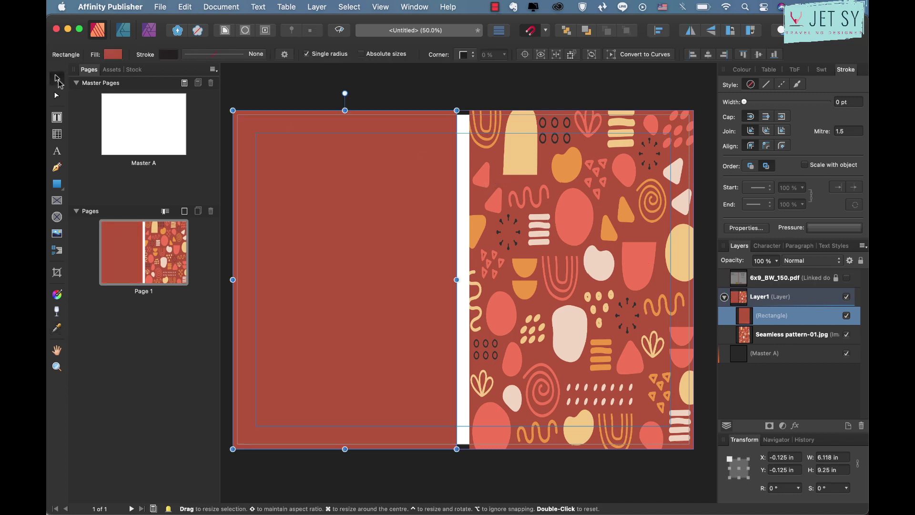
left_click(465, 119)
left_click(56, 184)
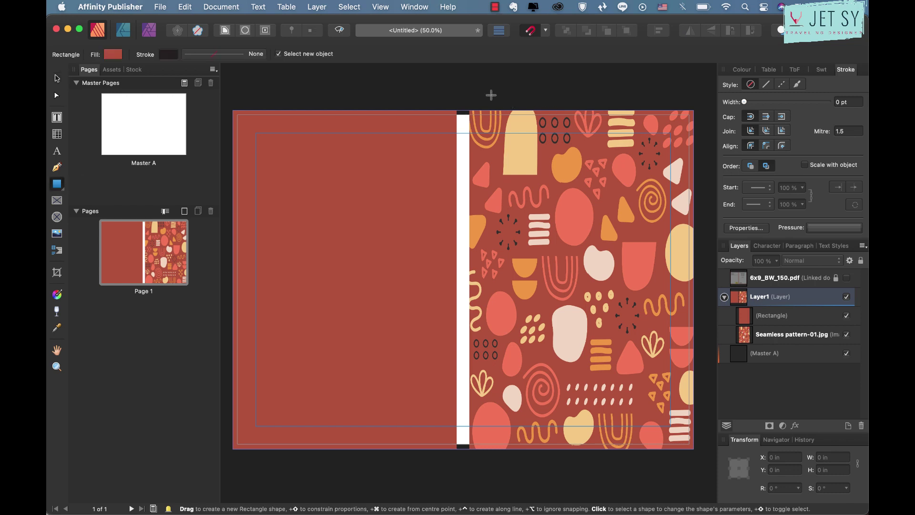
left_click_drag(457, 110, 464, 453)
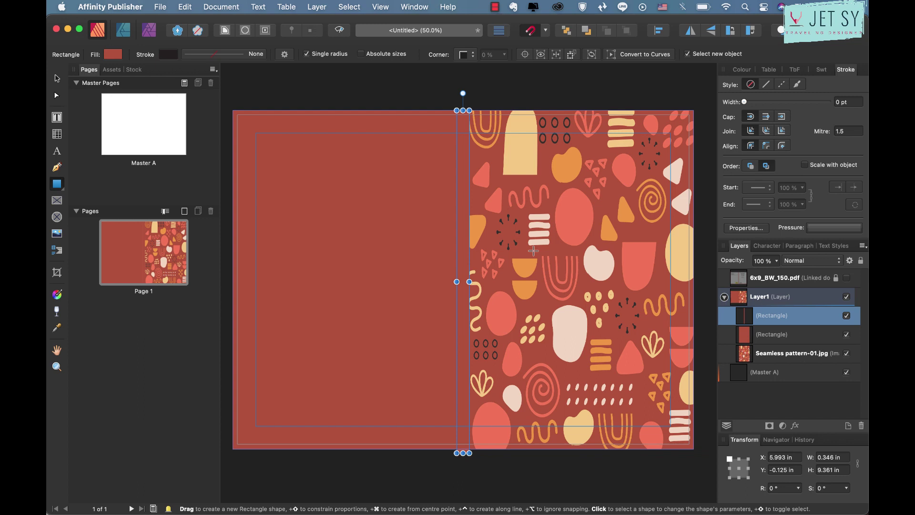
Fill the spine with pale cream sampled from the pattern, preview, and reshow the template
left_click(56, 328)
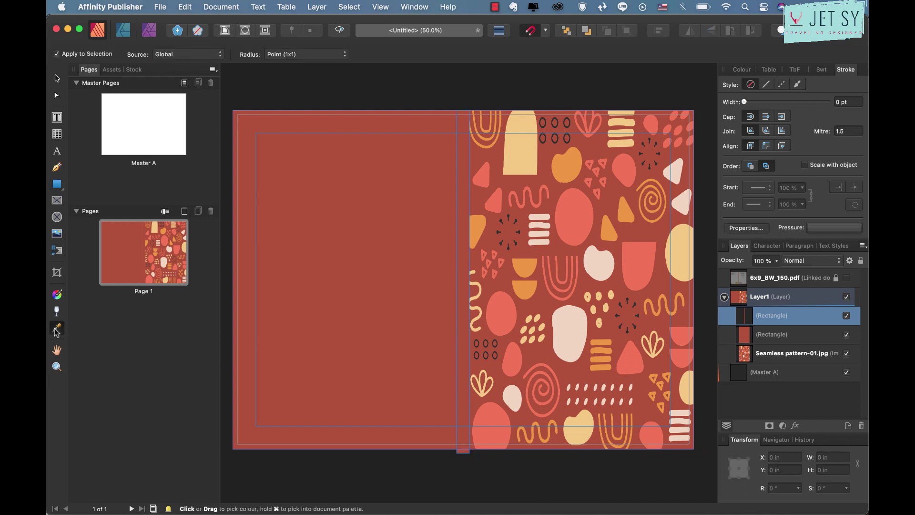
left_click(606, 261)
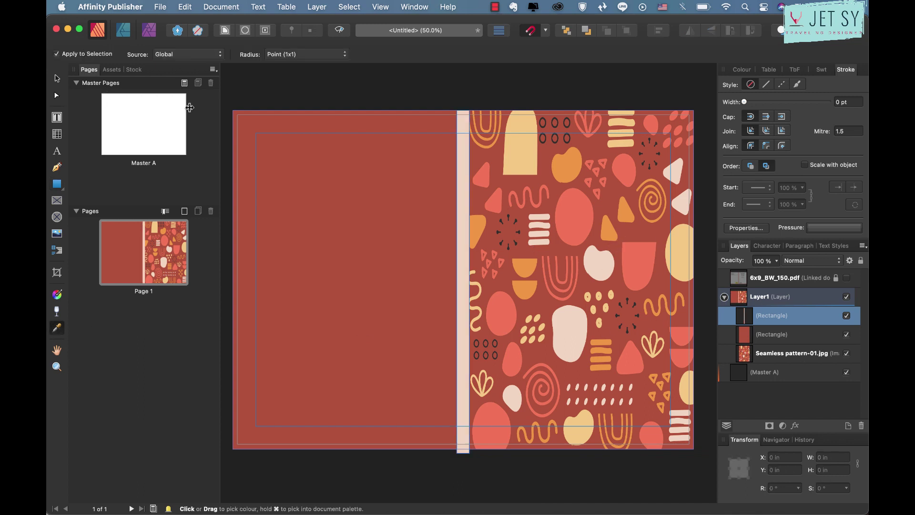
left_click(57, 80)
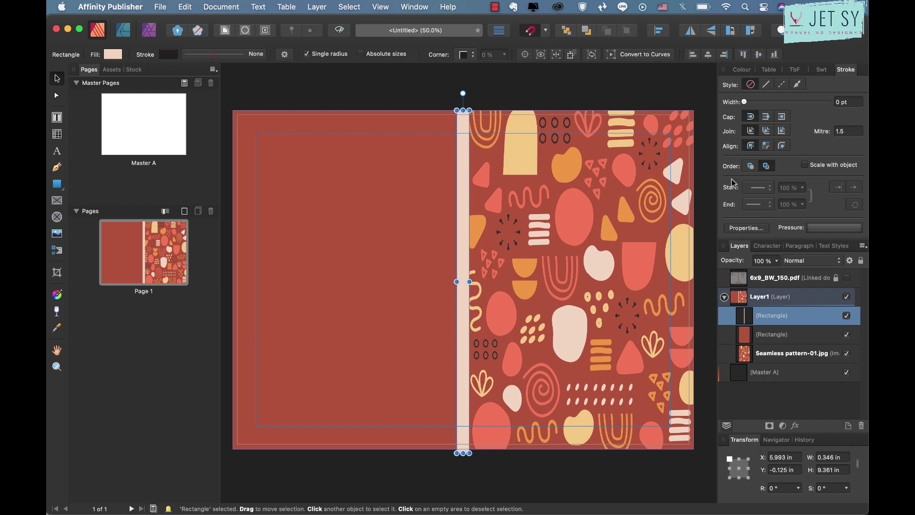
key("w")
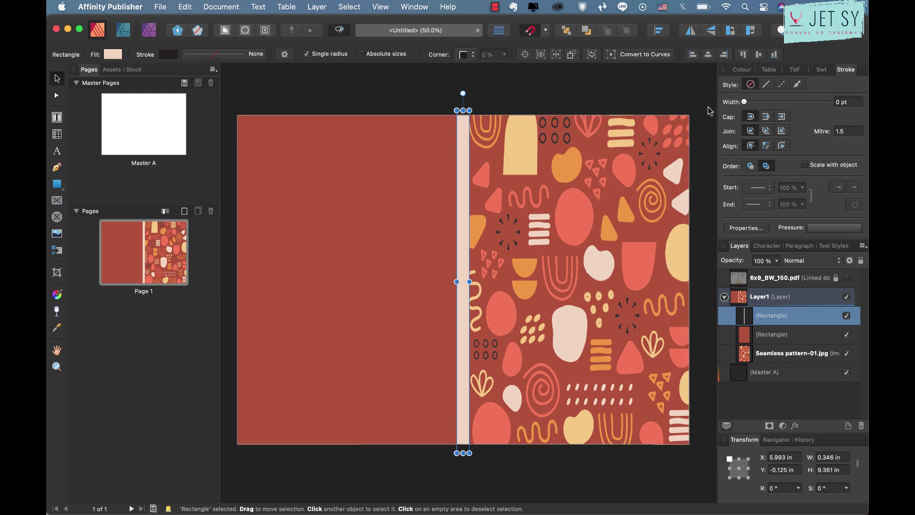
left_click(711, 111)
left_click(847, 279)
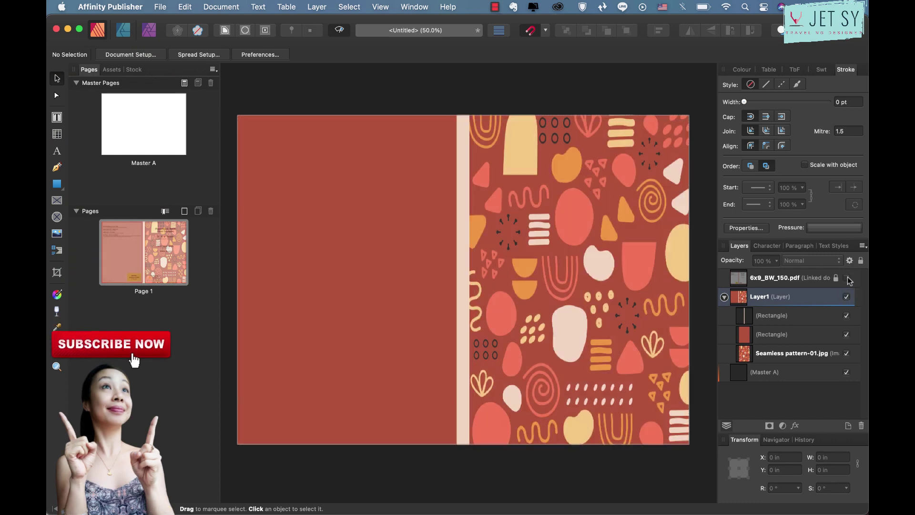
Toggle the 6x9_BW_150.pdf layer's visibility, ending with the overlay shown
left_click(848, 279)
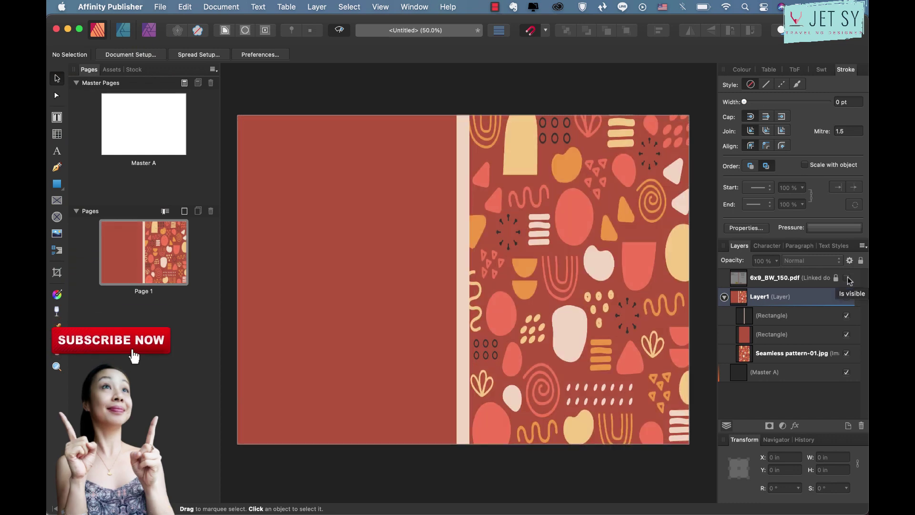
left_click(847, 278)
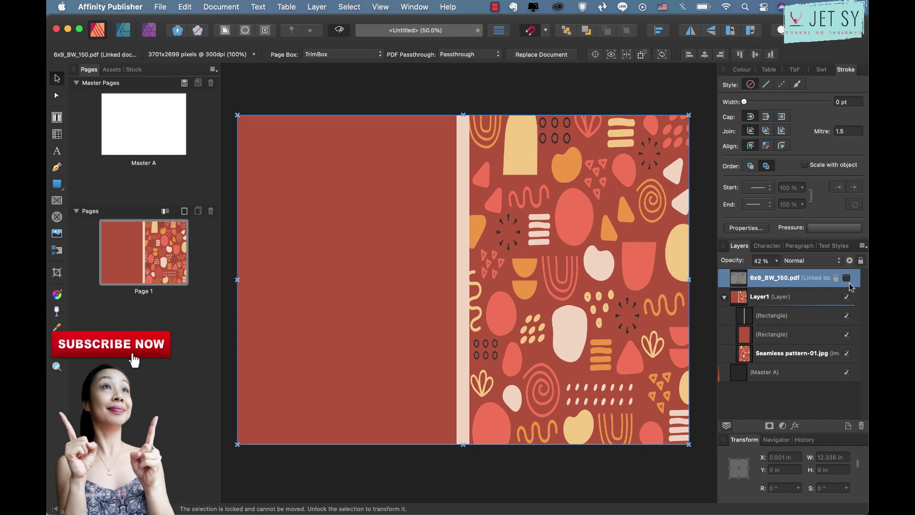
left_click(848, 278)
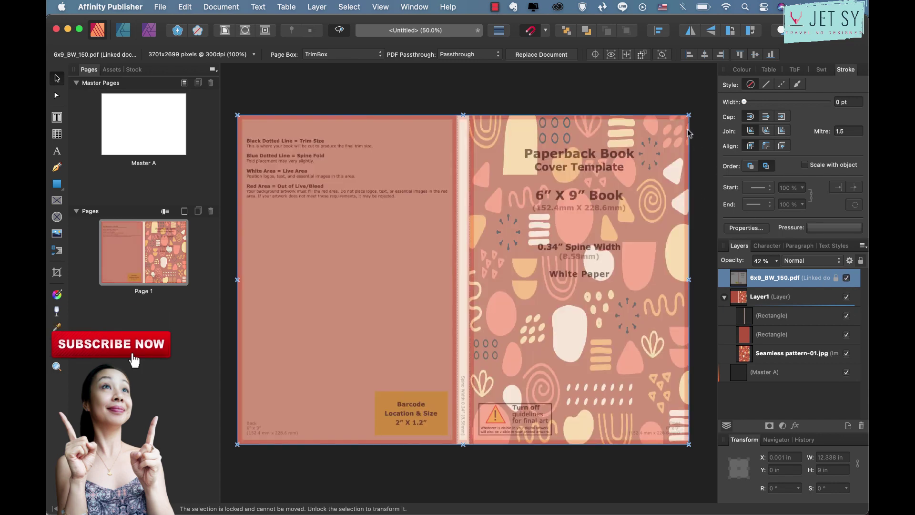
left_click(847, 278)
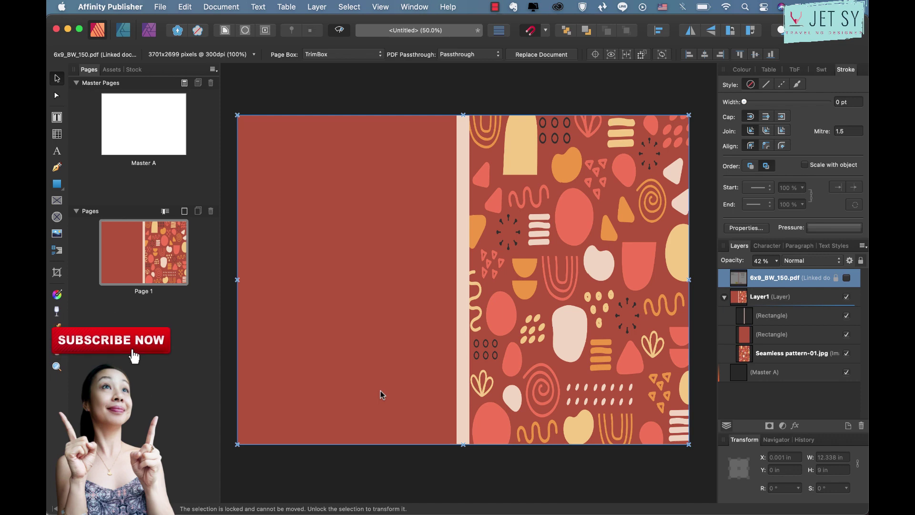
left_click(847, 278)
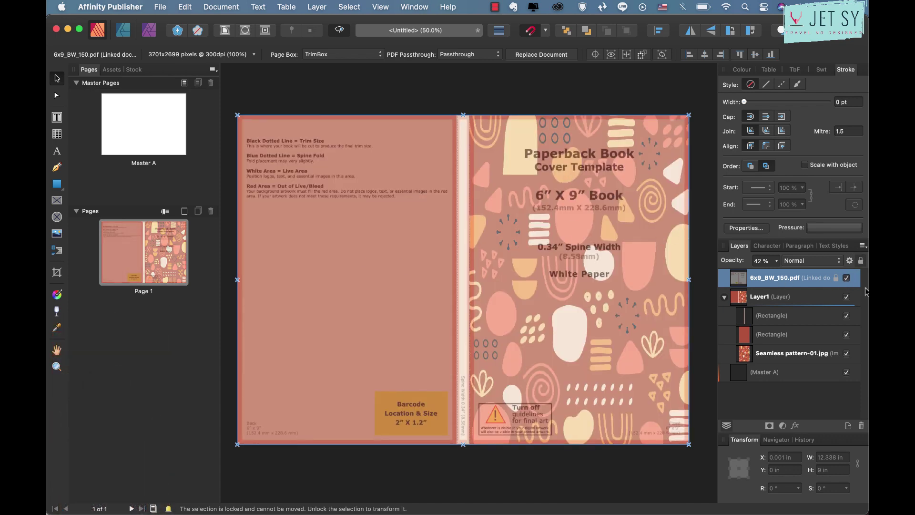
left_click(847, 278)
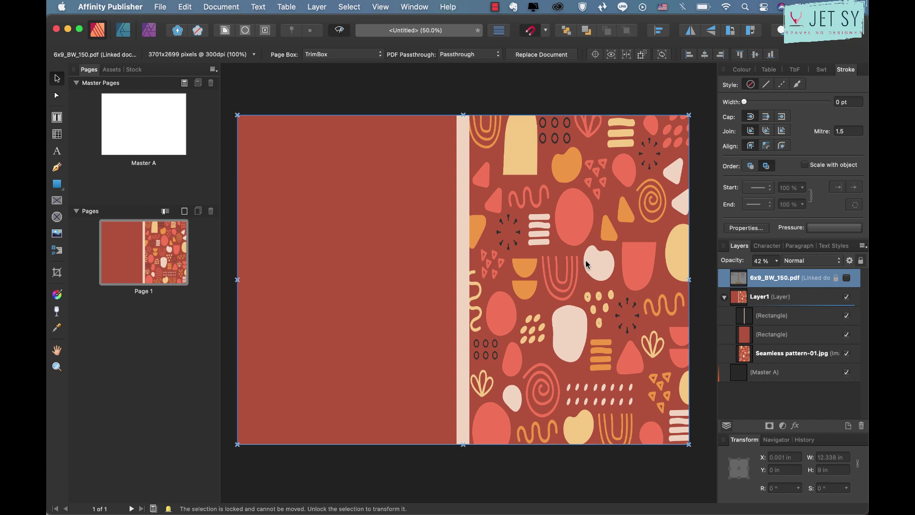
left_click(847, 278)
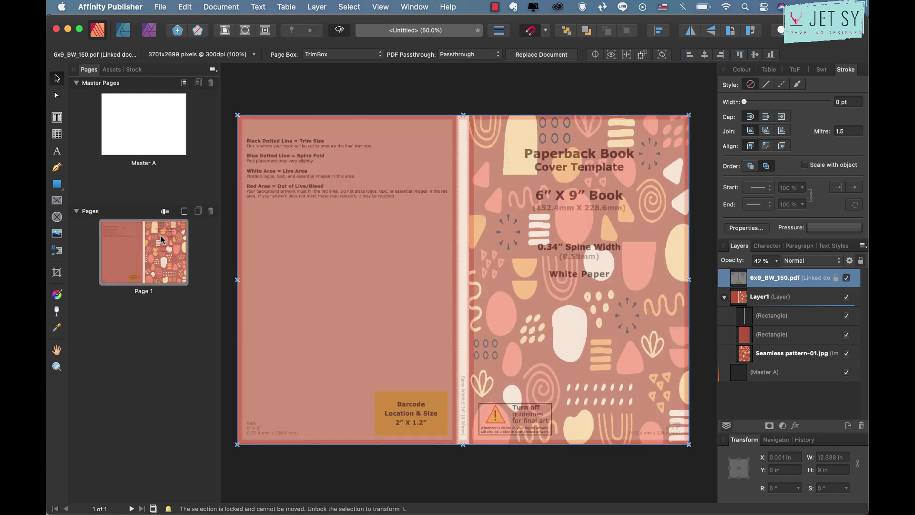
key("m")
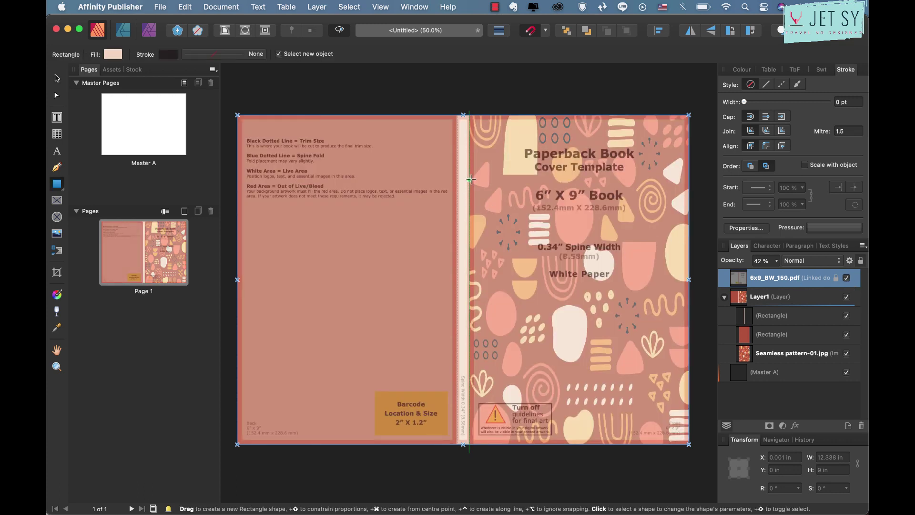
Draw a 6.17 × 2.172 in pale cream band across the upper front cover, then hide the template
left_click_drag(468, 179, 681, 258)
left_click(791, 302)
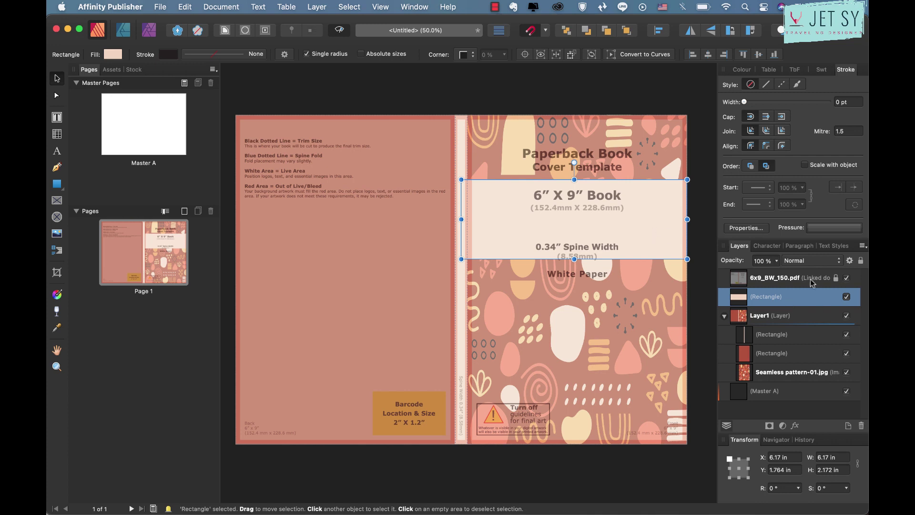
left_click(846, 278)
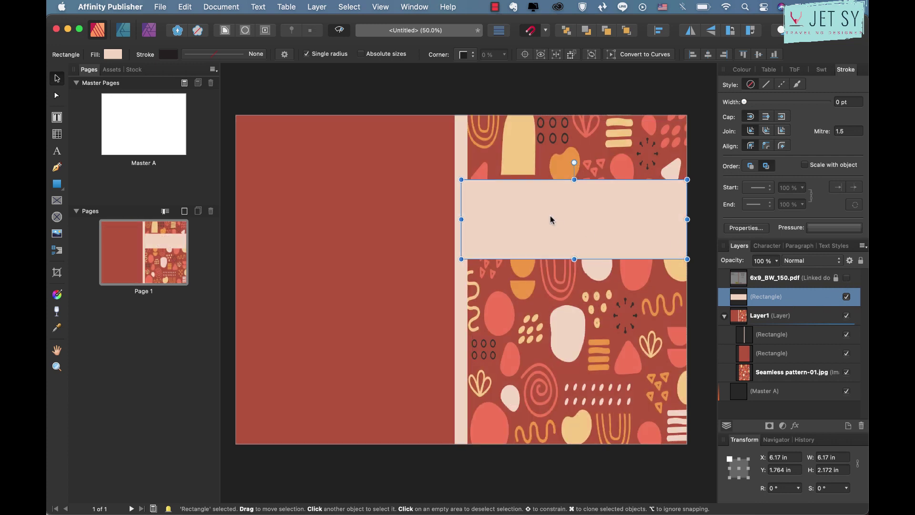
left_click(557, 162)
left_click(597, 258)
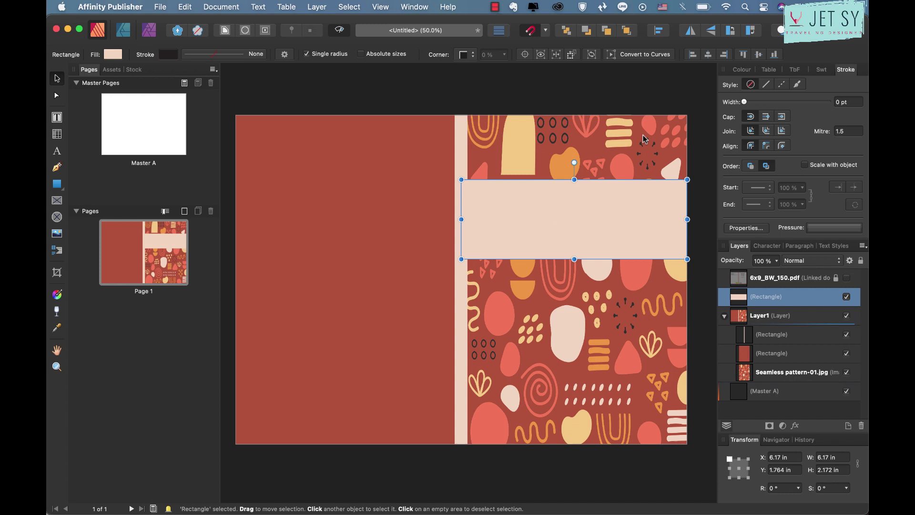
key("Escape")
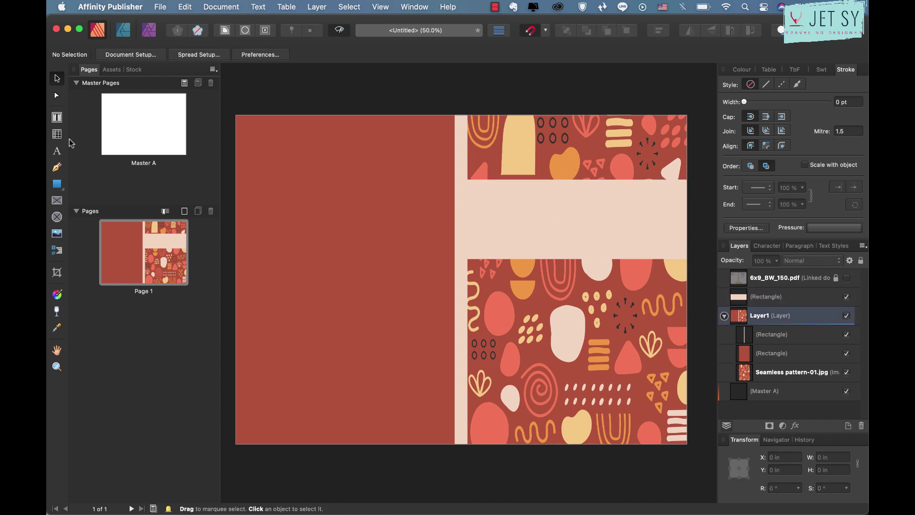
Create a text frame on the front cover containing the word Gratitude
left_click(57, 118)
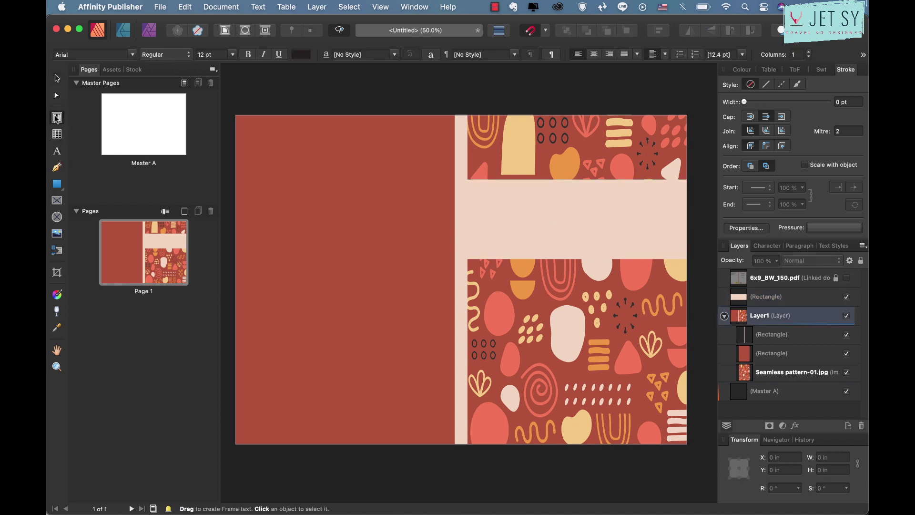
left_click_drag(492, 298, 654, 338)
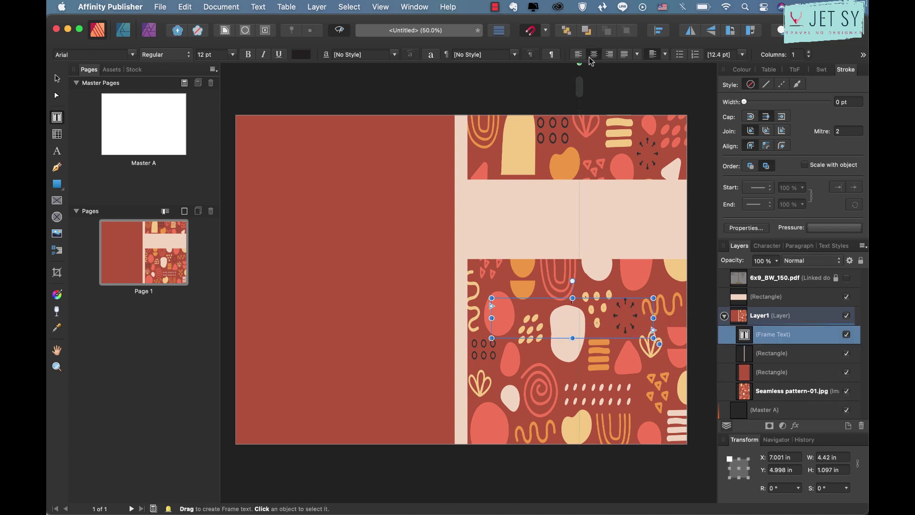
left_click(596, 337)
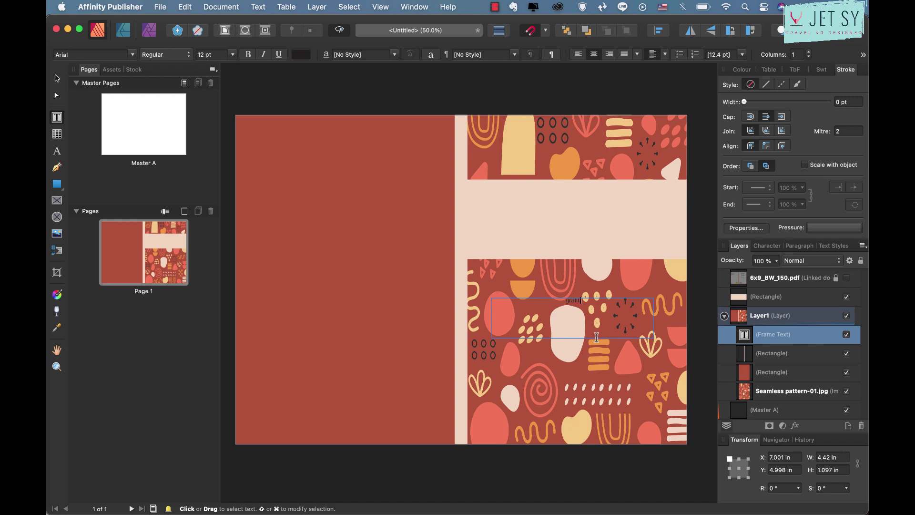
left_click(570, 305)
Set Gratitude in 72 pt Almost There Script
left_click(134, 54)
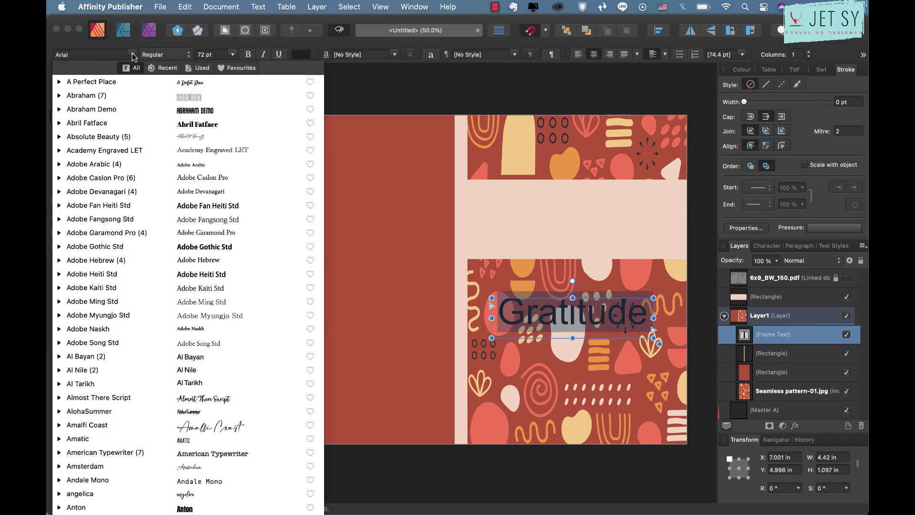
key("Down")
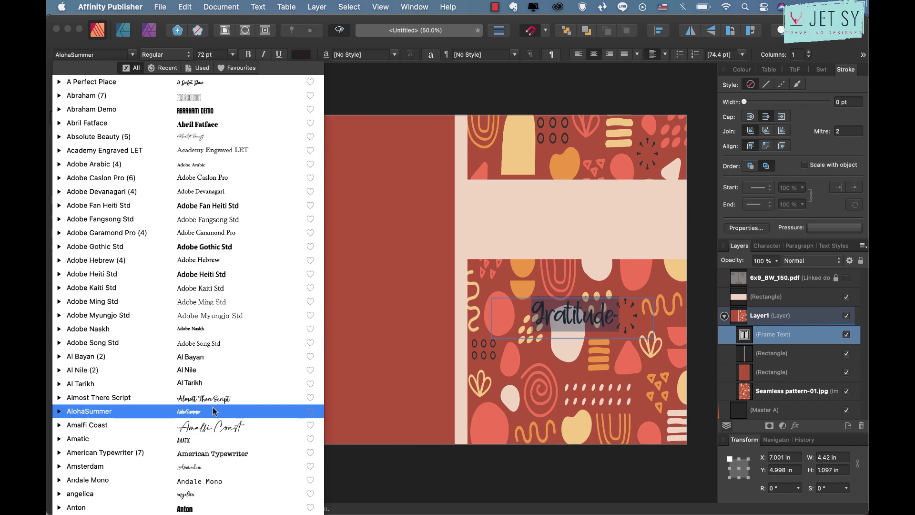
key("Escape")
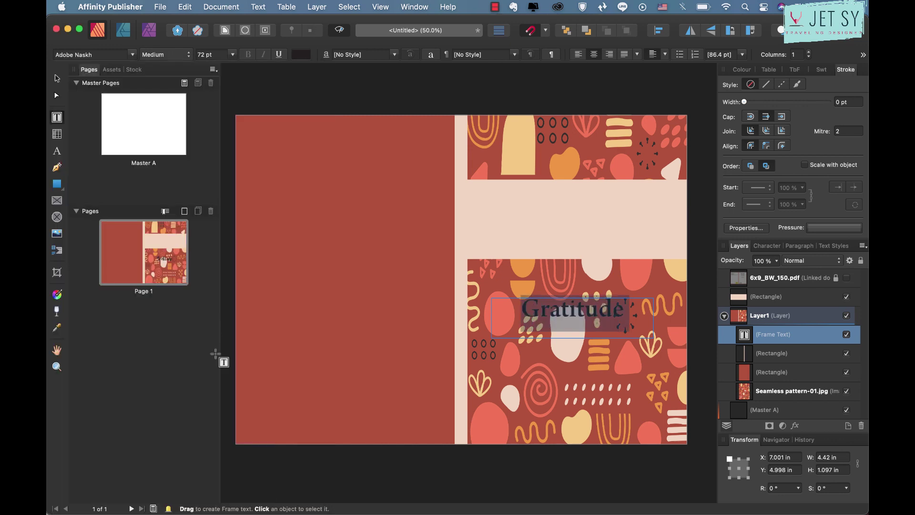
left_click(133, 54)
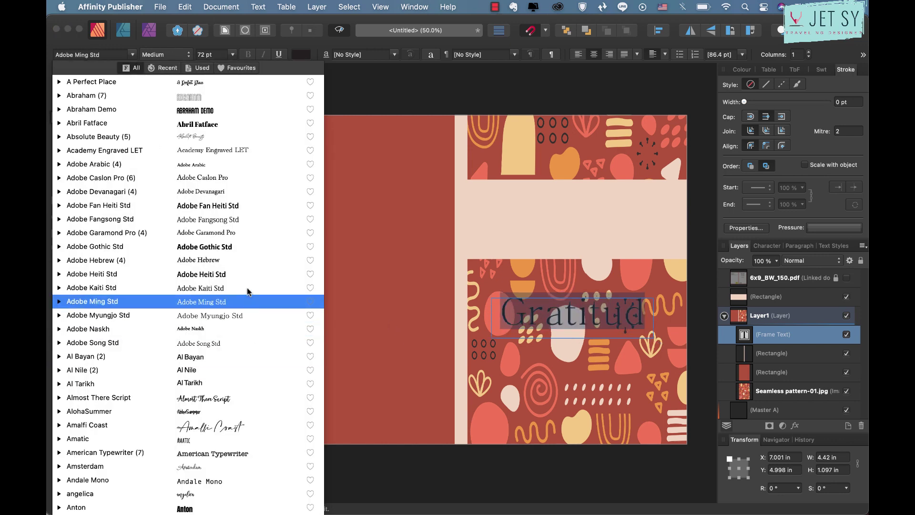
left_click(250, 399)
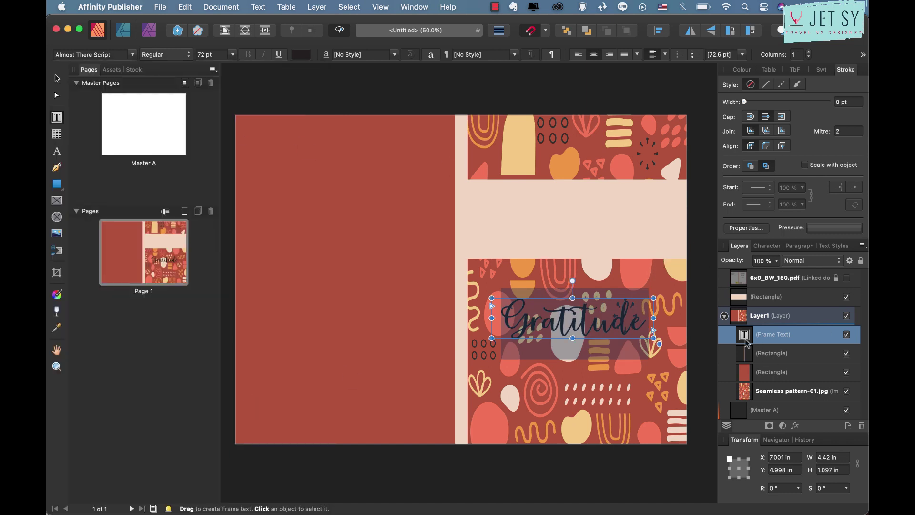
Colour Gratitude orange-red and move it up into the beige band
left_click(772, 246)
left_click(845, 277)
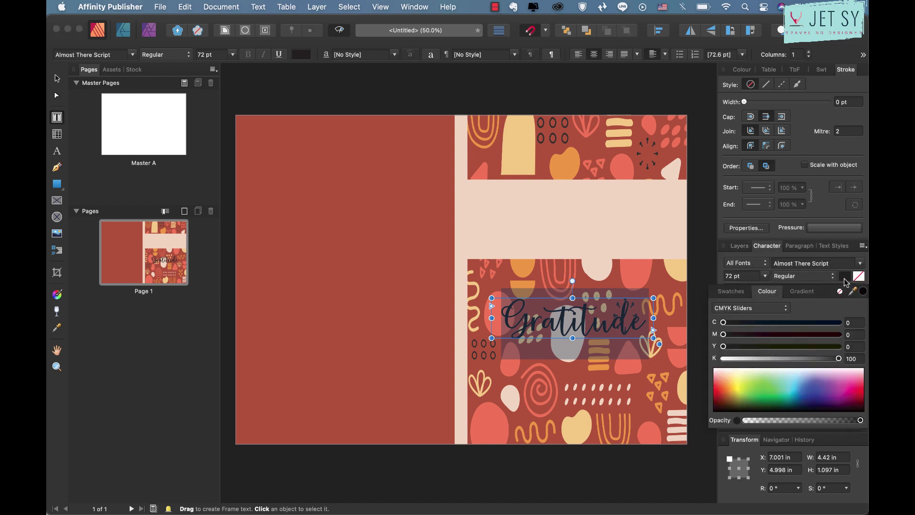
left_click_drag(752, 381, 723, 393)
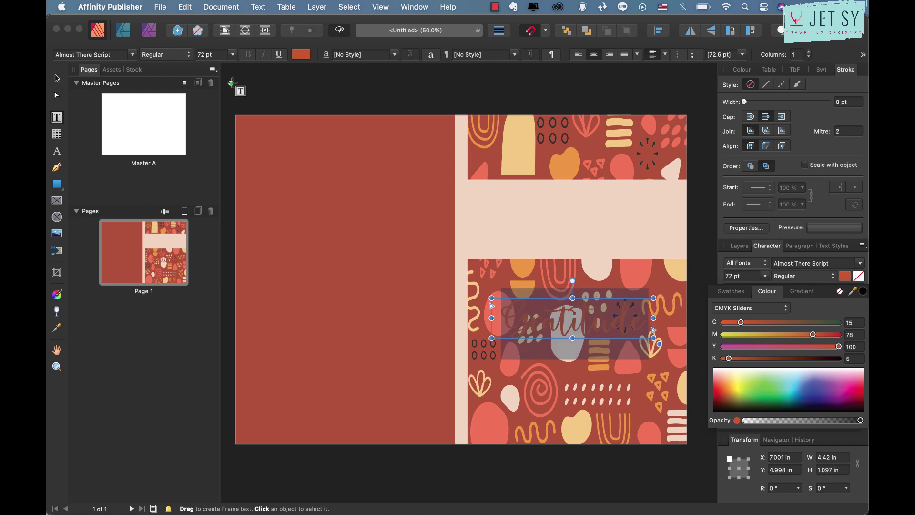
left_click(57, 80)
left_click_drag(582, 326, 580, 216)
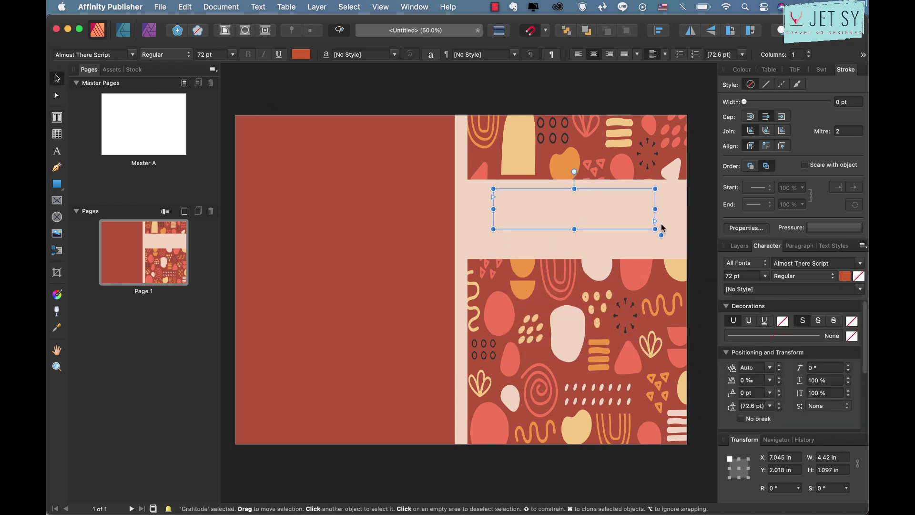
Move the Gratitude layer above the beige band in Layers and centre it on the band
key("F7")
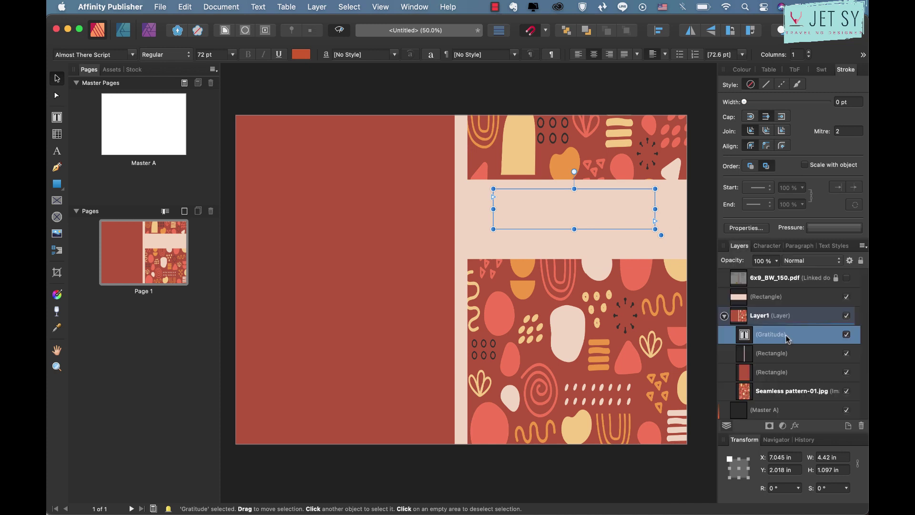
left_click_drag(787, 338, 782, 288)
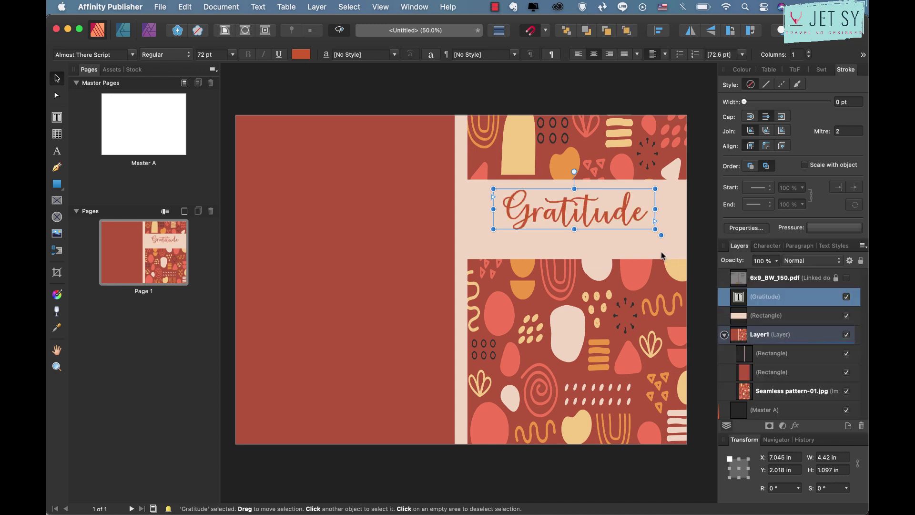
mouse_move(616, 220)
left_mouse_down()
mouse_move(586, 214)
mouse_move(589, 243)
left_mouse_up()
Duplicate Gratitude below it, retype it as JOURNAL and set it to 30 pt
double_click(589, 243)
type("J")
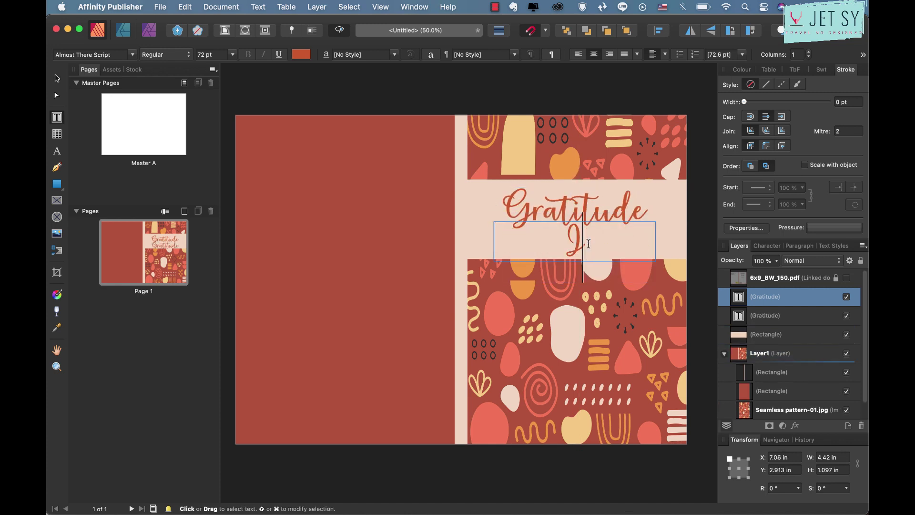
type("OURNA")
key("super+a")
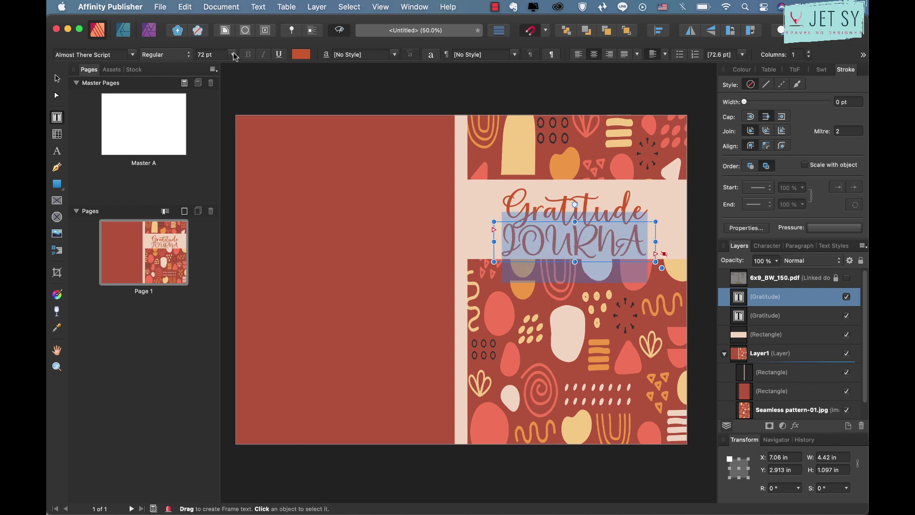
left_click(234, 57)
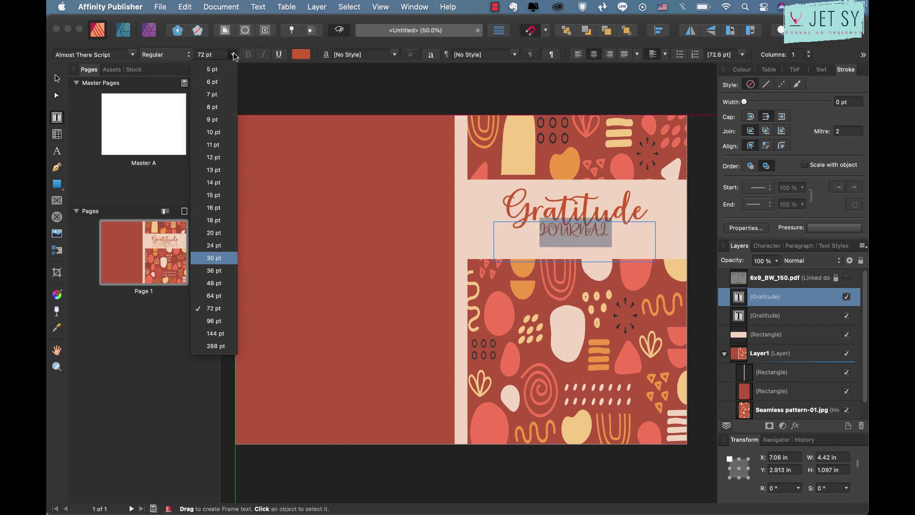
key("Return")
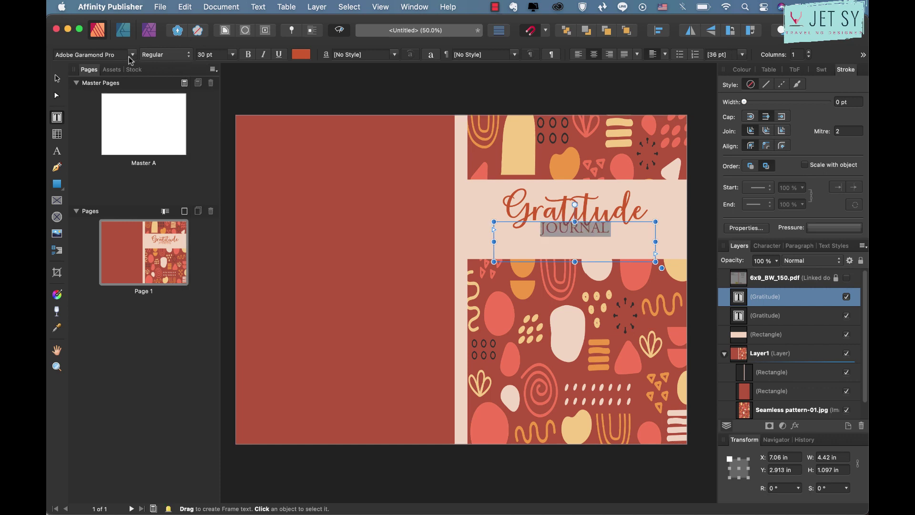
Change JOURNAL's font to Poppins and move it slightly lower beneath Gratitude
left_click(114, 56)
type("POPP")
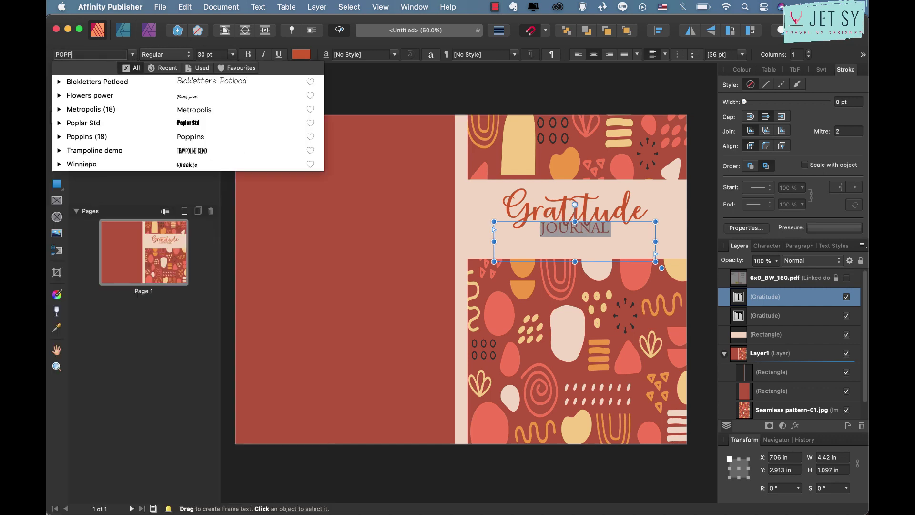
type("INS")
key("Down")
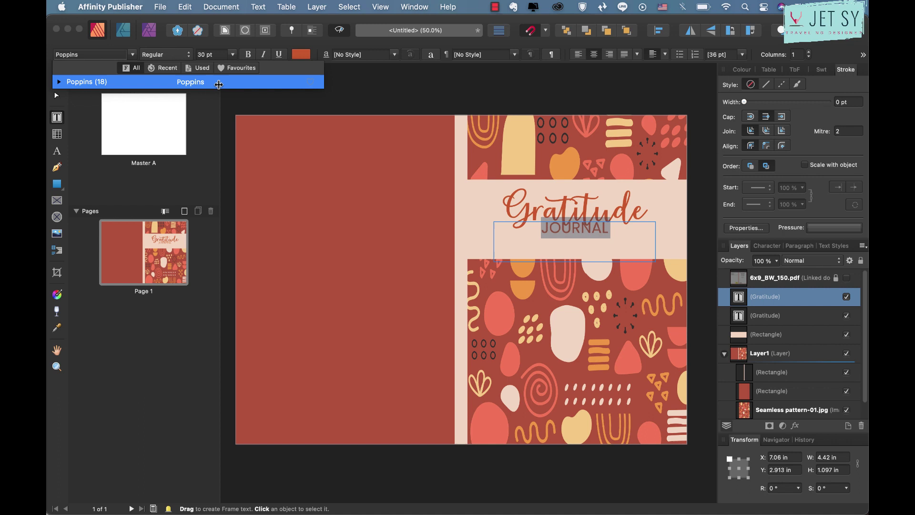
key("Return")
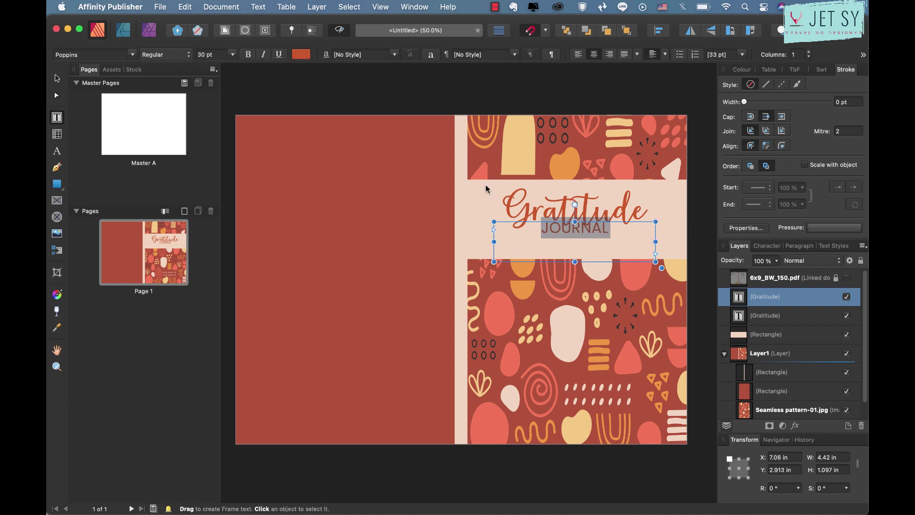
key("Escape")
left_click_drag(595, 230, 595, 246)
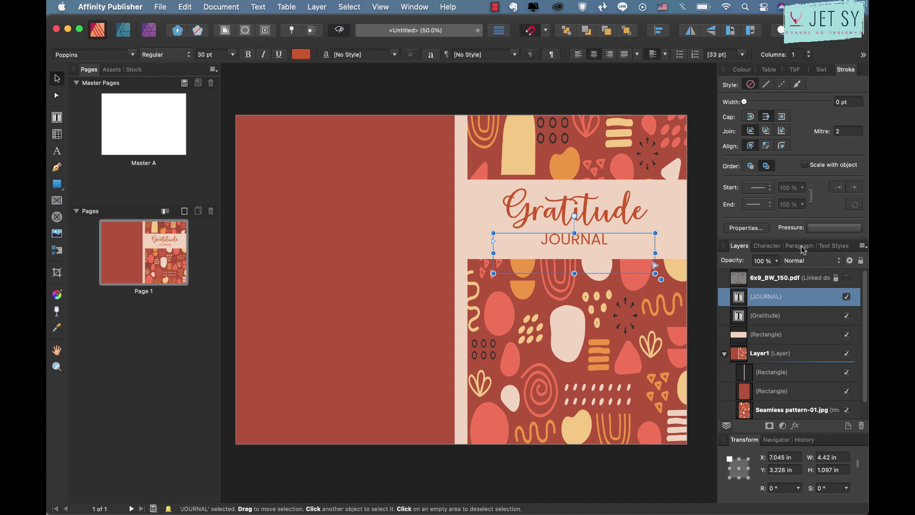
Set JOURNAL's tracking to 100 ‰ in the Character panel
left_click(769, 246)
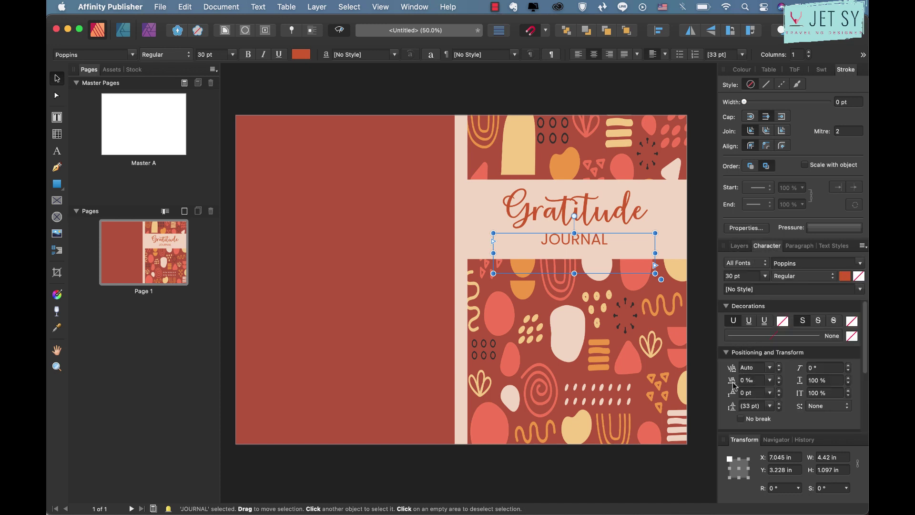
left_click(771, 380)
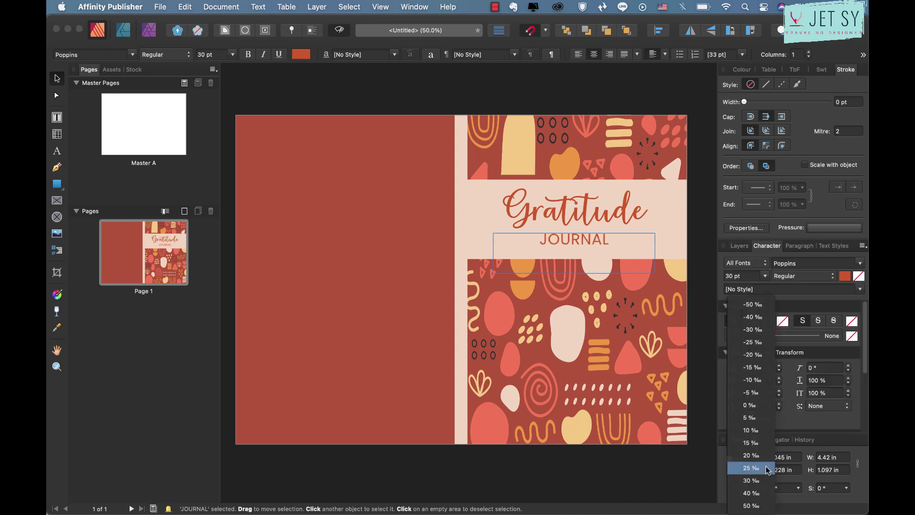
left_click(756, 508)
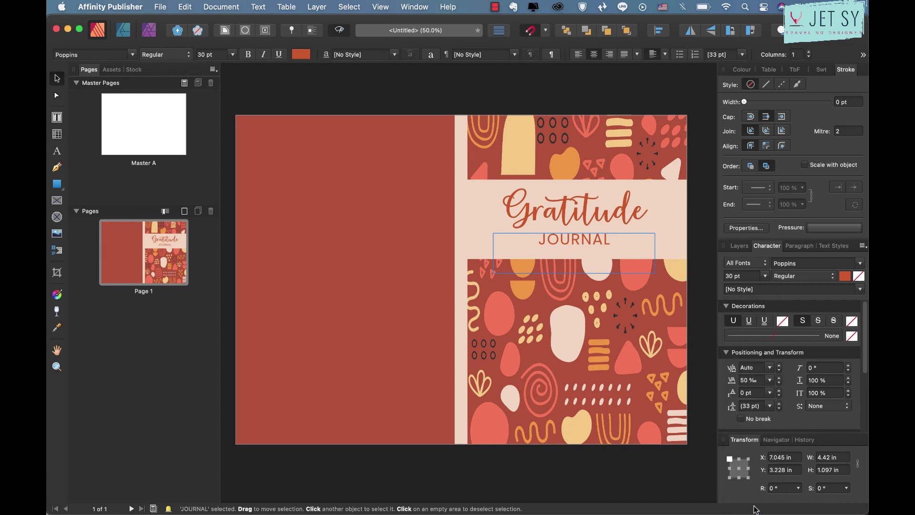
left_click(749, 381)
type("100")
key("Return")
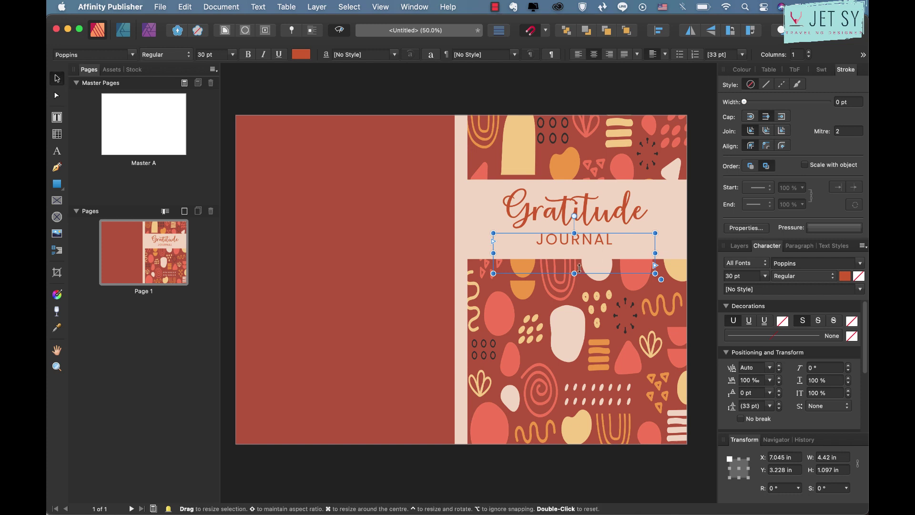
left_click(535, 292)
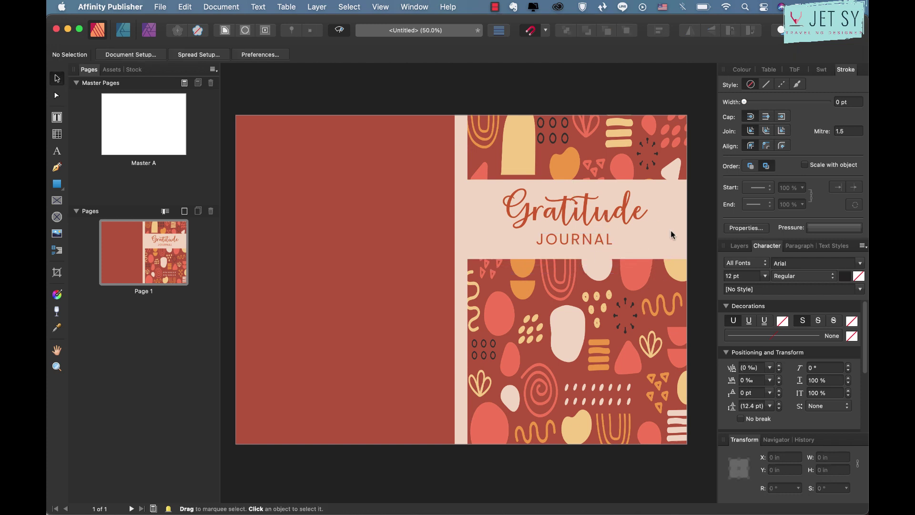
Lower the pale title band's opacity to about 88% in the Layers panel
left_click(670, 190)
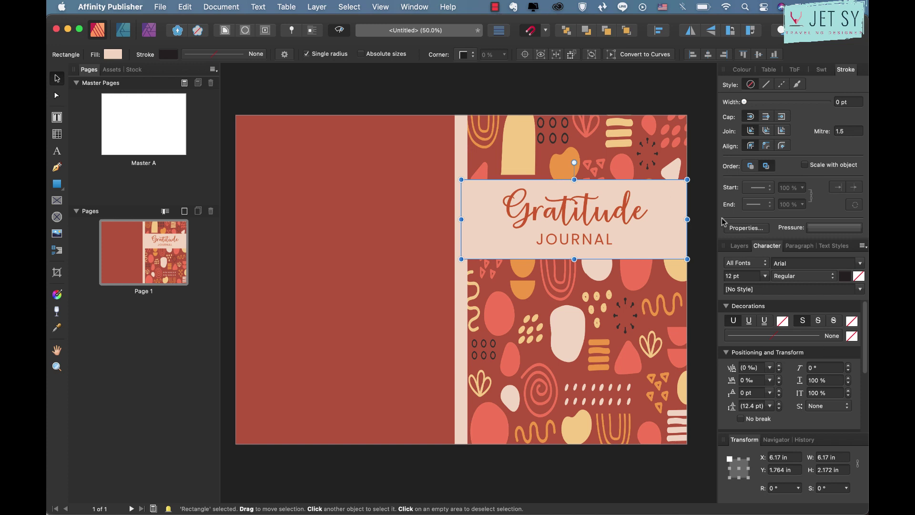
left_click(740, 247)
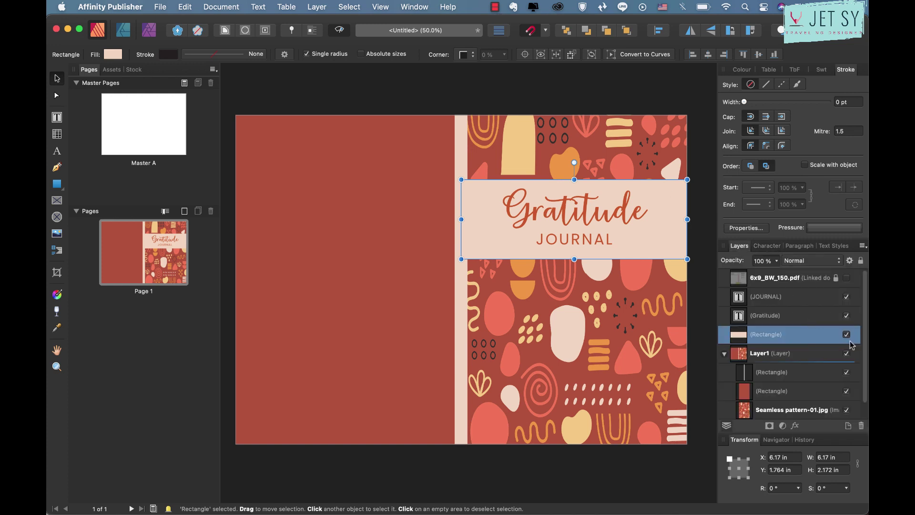
left_click(777, 261)
left_click_drag(778, 273, 766, 272)
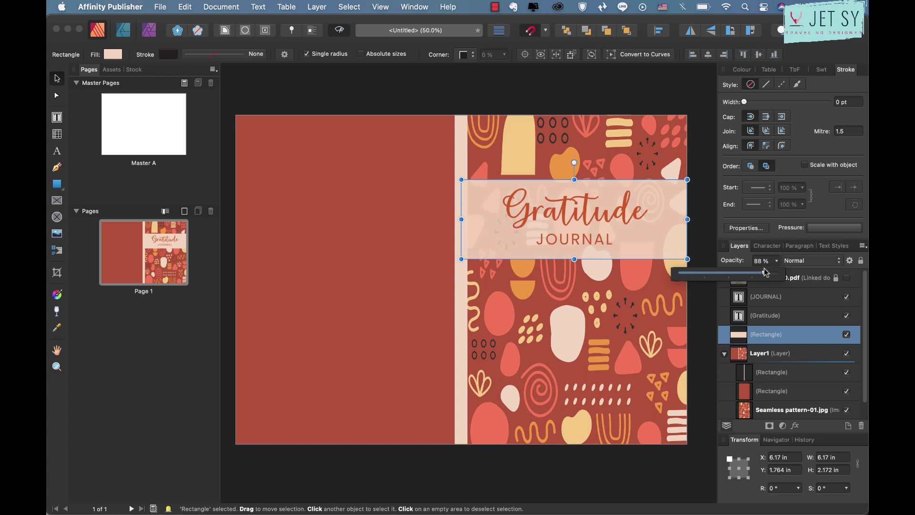
left_click(634, 320)
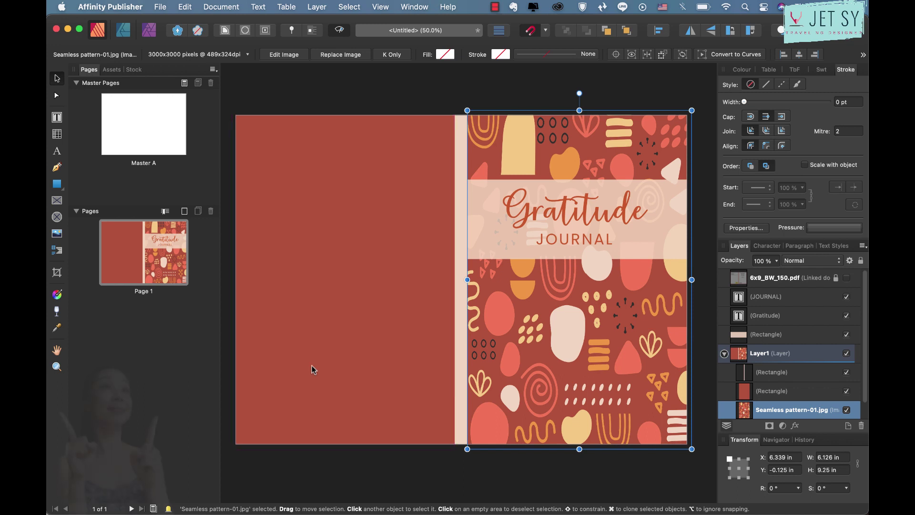
Place SAMPLELOGO-W.png and drag it to the red back cover's bottom-left corner
left_click(847, 277)
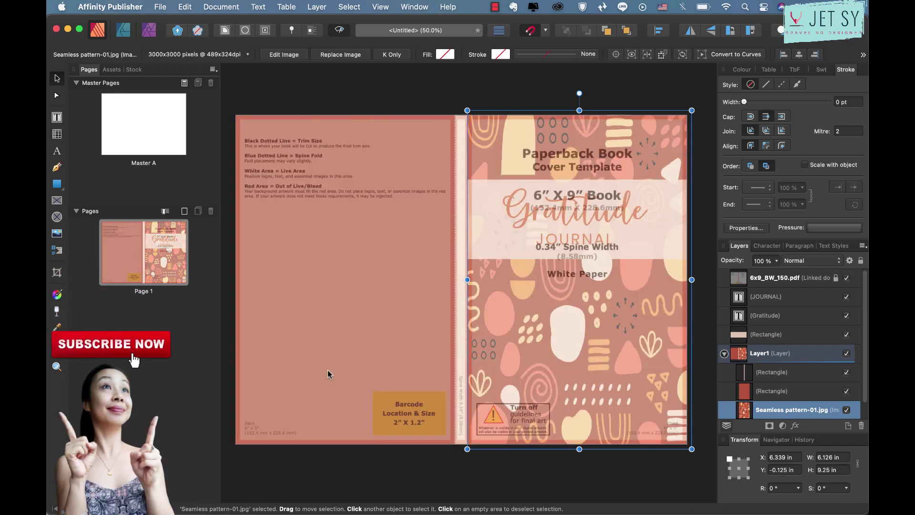
left_click(160, 7)
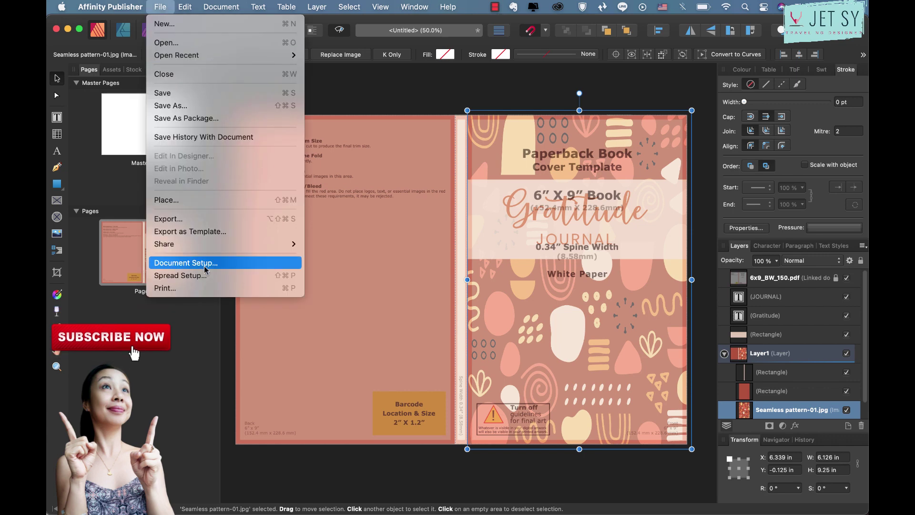
left_click(227, 200)
left_click(377, 233)
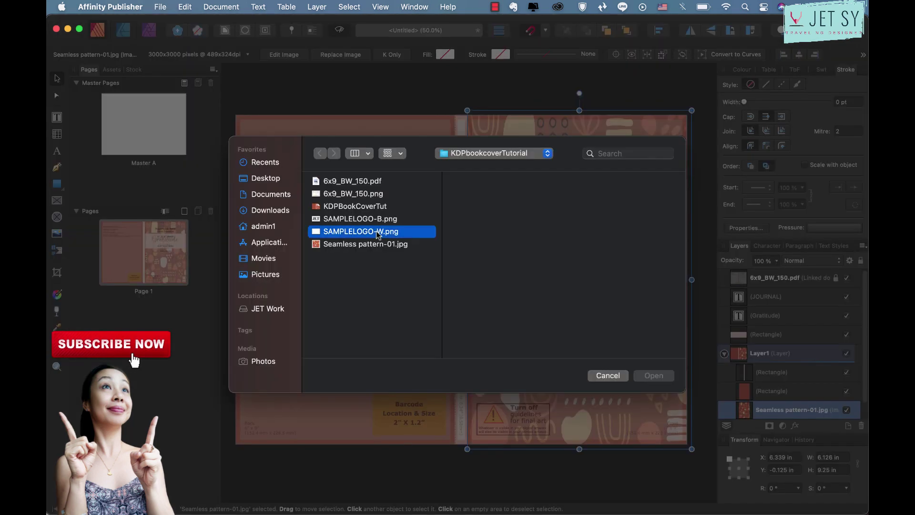
left_click(653, 376)
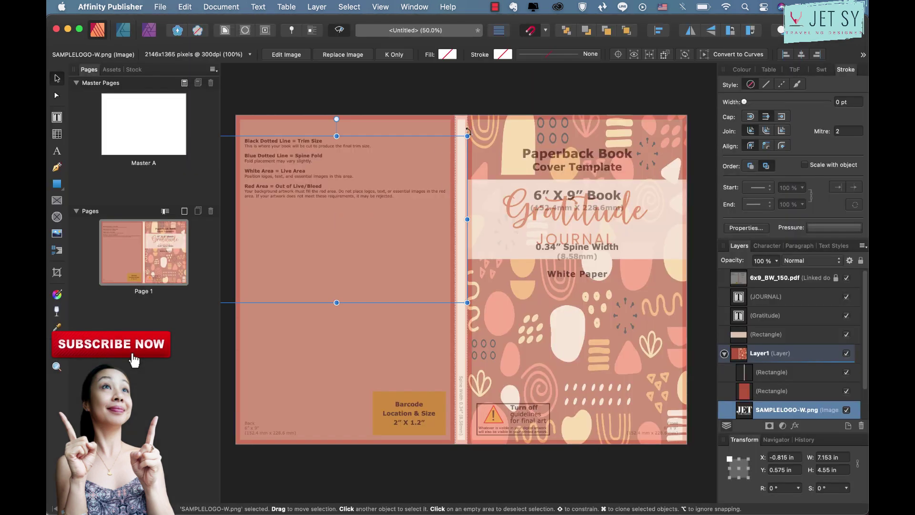
left_click(260, 278)
left_click_drag(286, 276, 287, 402)
Check the logo against the KDP cover template overlay and zoom in on the spine
left_click(782, 410)
left_click(846, 278)
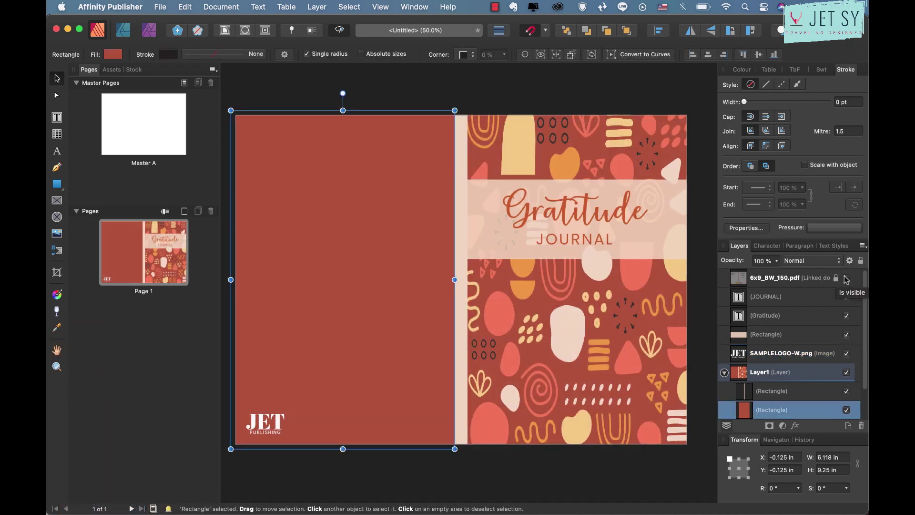
left_click(847, 280)
key("super+plus")
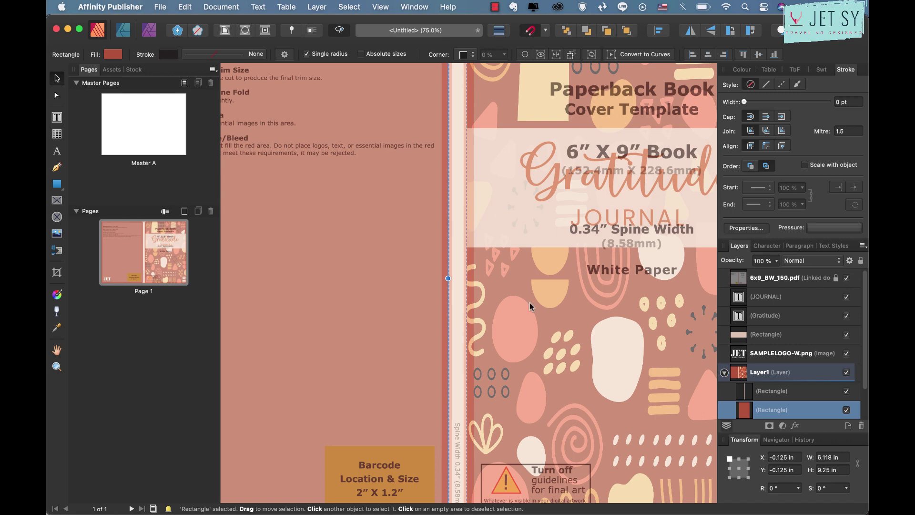
Duplicate the JOURNAL text toward the spine and edit it to read GRATITUDE JOURNAL
left_click(854, 281)
left_click(847, 278)
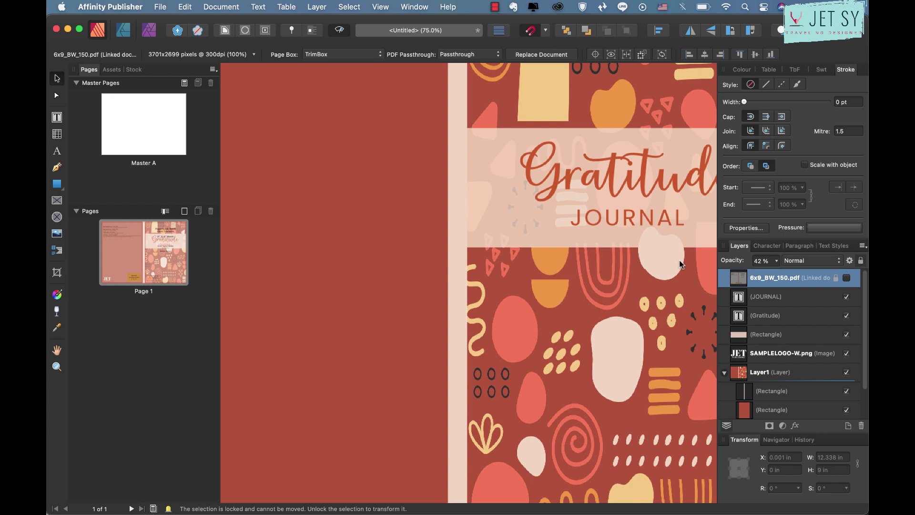
left_click(655, 217)
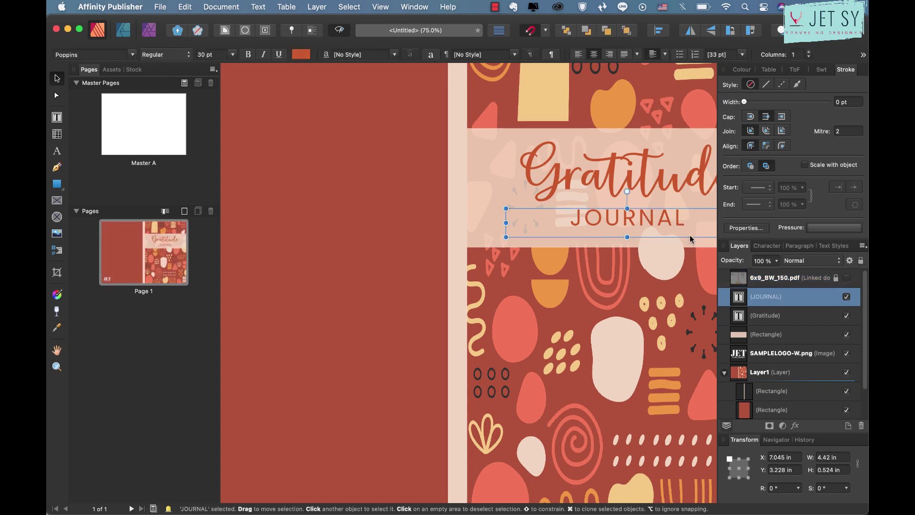
key("super+j")
left_click_drag(668, 224, 479, 265)
double_click(384, 263)
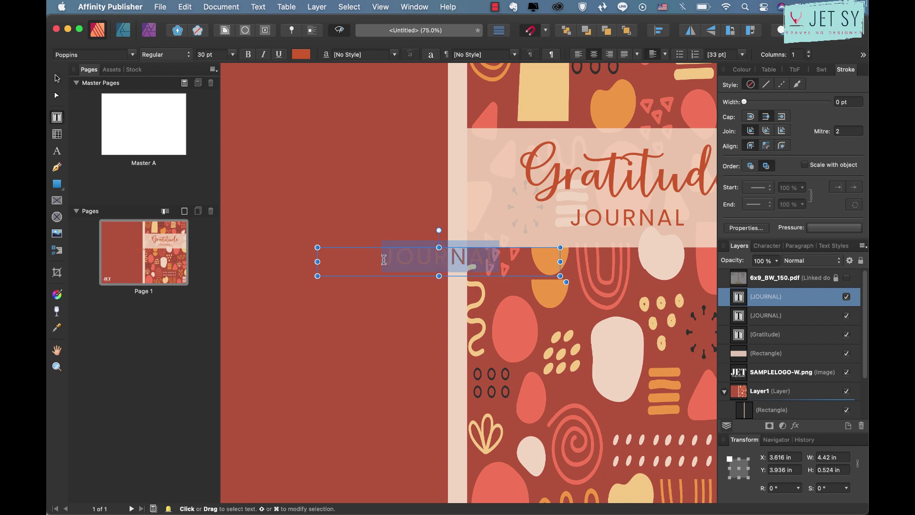
left_click(384, 261)
type("GRATITUDE")
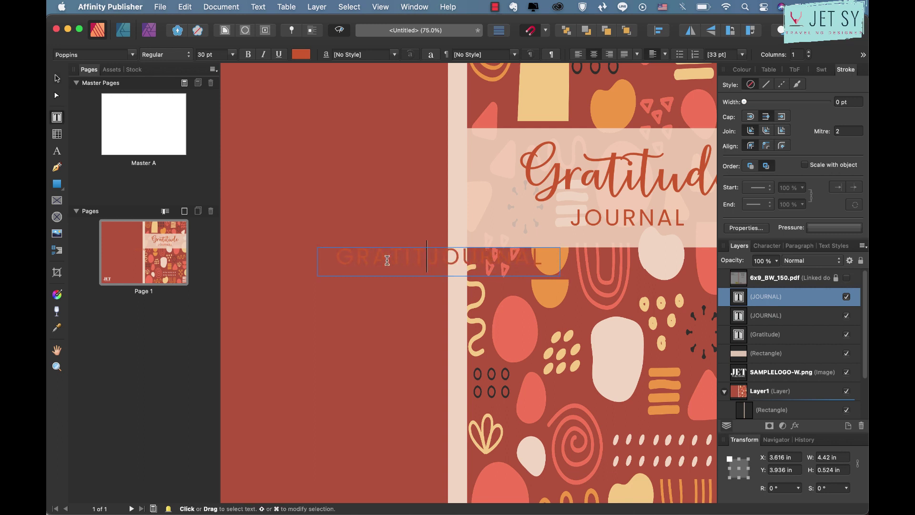
key("Delete")
key("Delete")
key("Delete")
key("Delete")
key("Delete")
key("Delete")
key("Delete")
key("Escape")
left_click(347, 154)
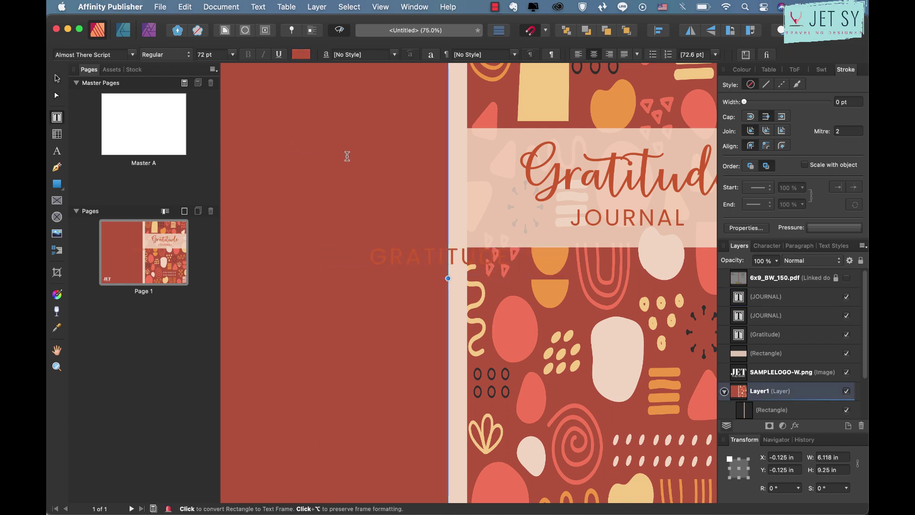
key("super+z")
Widen the title box, rotate it -90°, move it onto the spine and set 12 pt
left_click(56, 78)
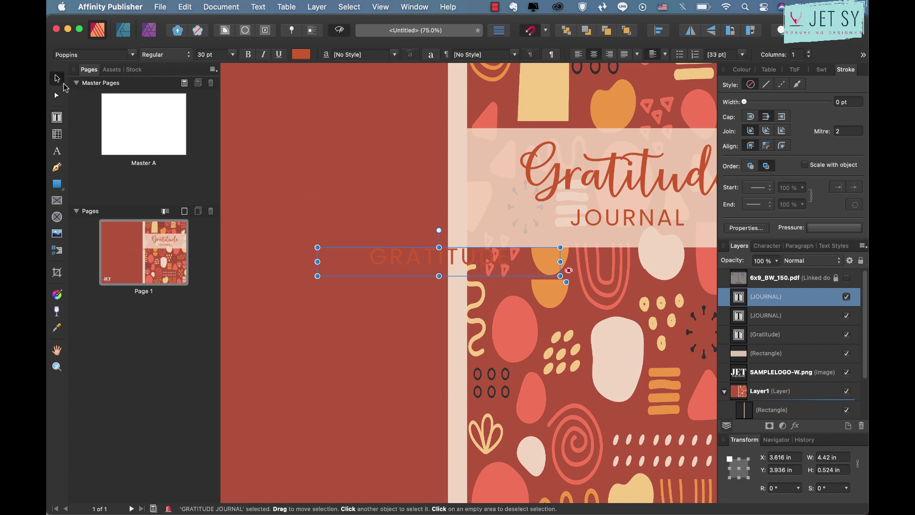
left_click_drag(560, 261, 687, 262)
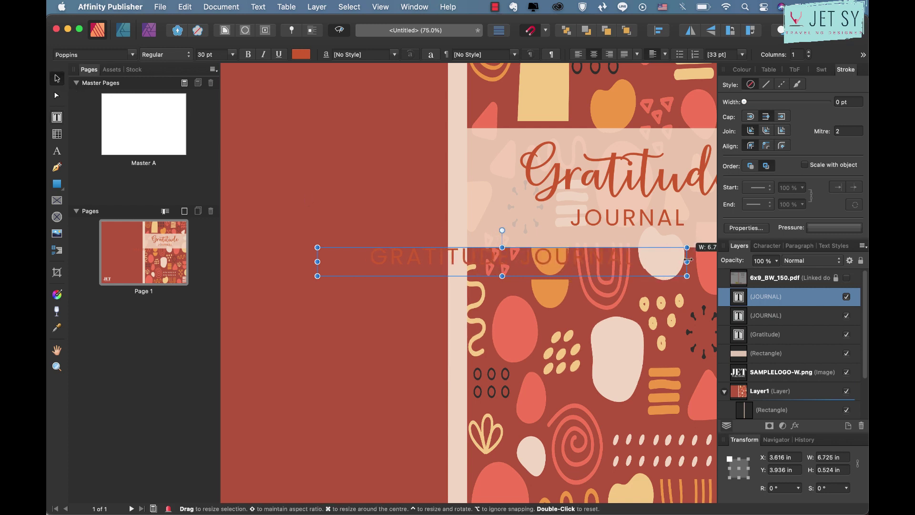
left_click_drag(503, 230, 619, 272)
left_click_drag(512, 242, 462, 249)
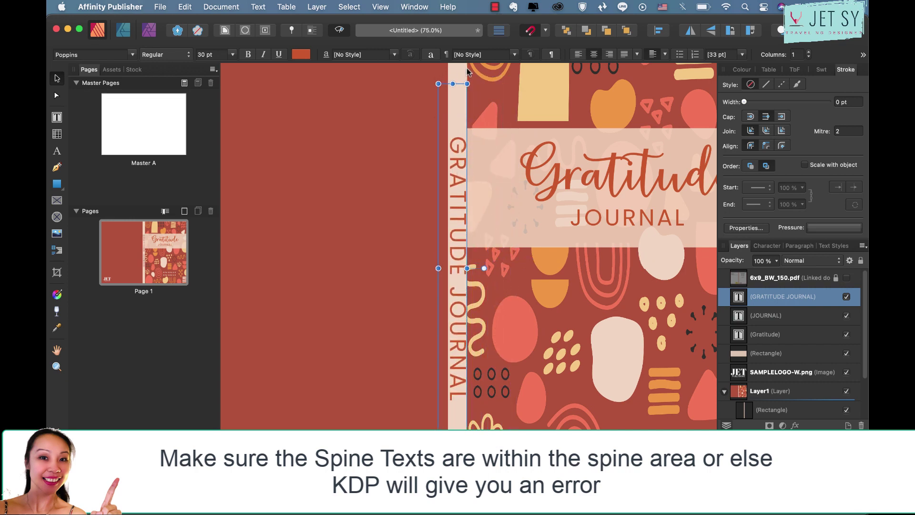
left_click(233, 55)
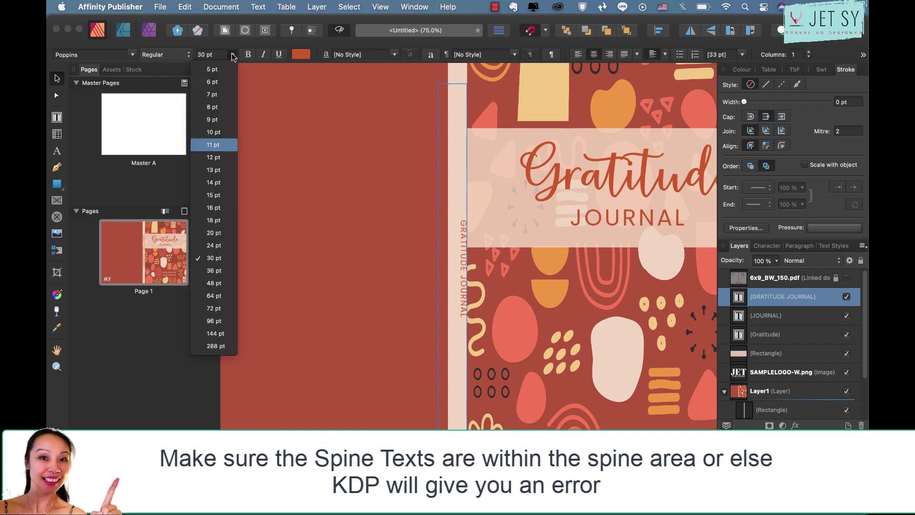
left_click(213, 157)
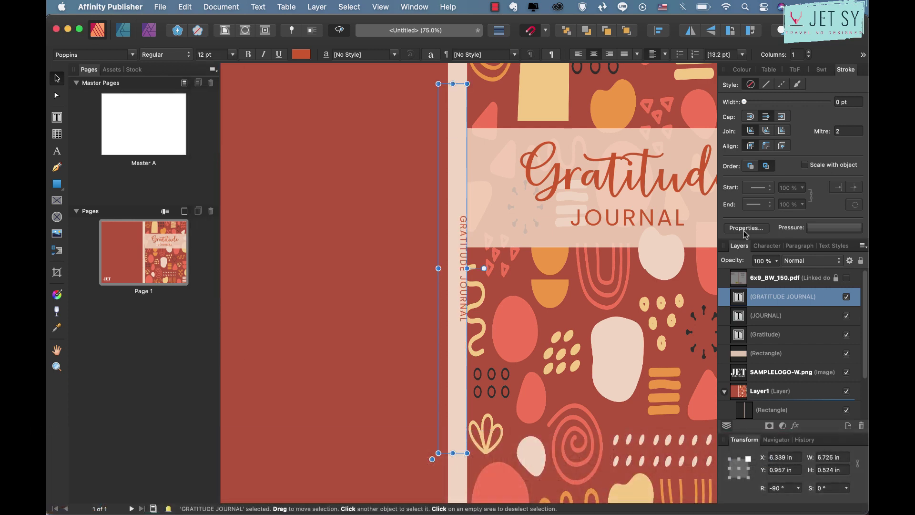
Narrow the spine title's text box so it fits inside the spine strip
left_click(847, 277)
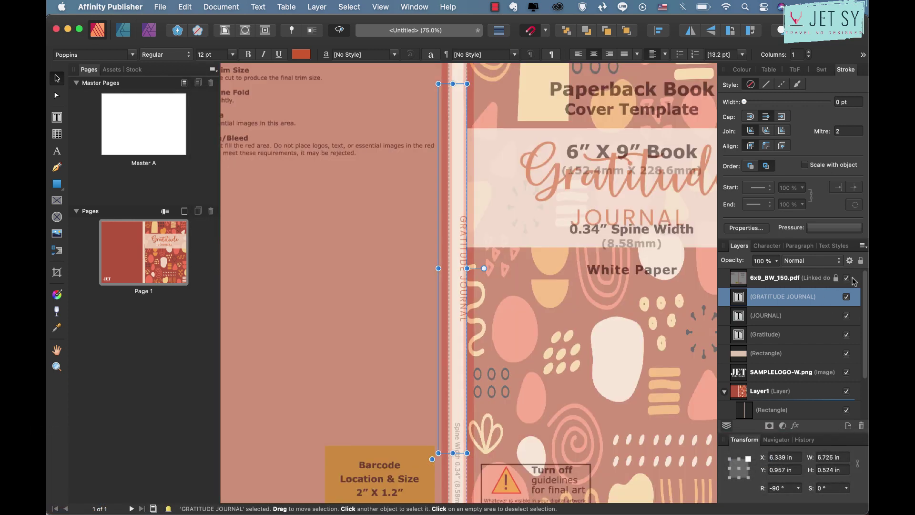
left_click_drag(436, 270, 461, 294)
key("super+minus")
Hide the 6x9_BW_150.pdf template overlay and review the finished spread
left_click(787, 353)
left_click(846, 278)
left_click(847, 278)
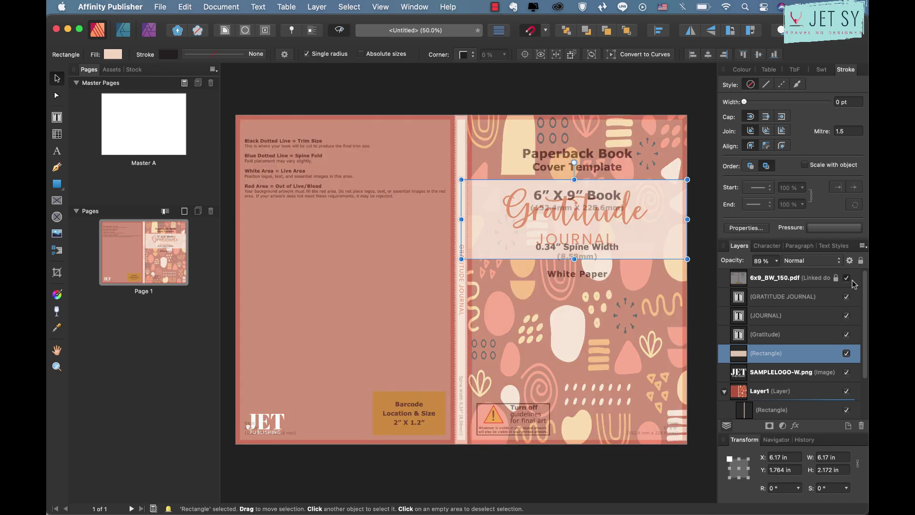
left_click(846, 278)
left_click(489, 371)
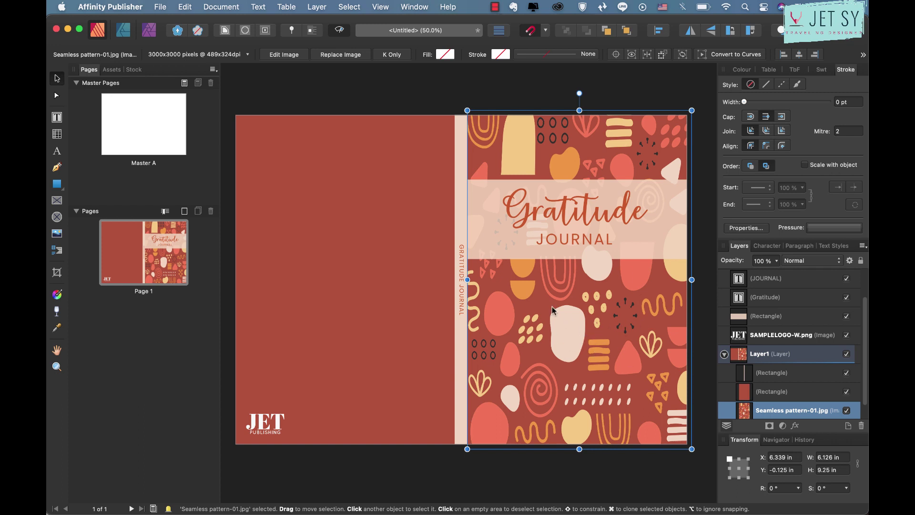
left_click(613, 103)
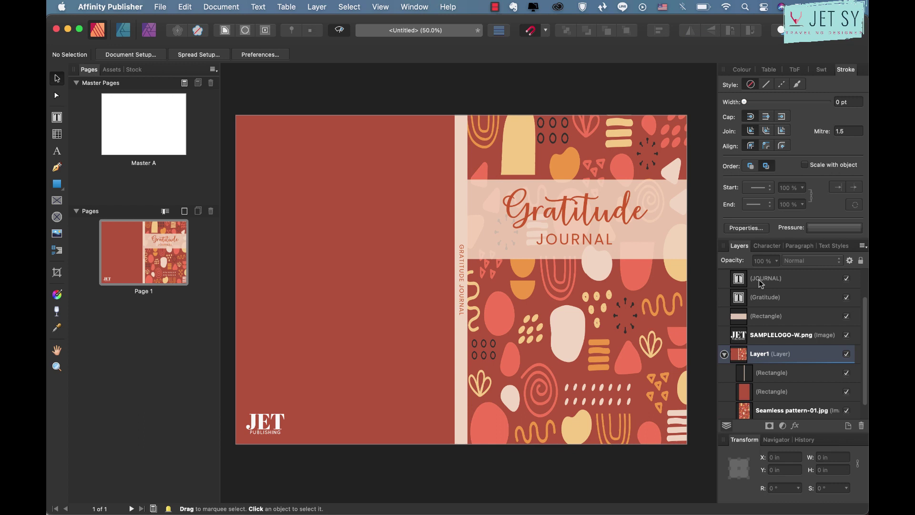
scroll(792, 285, "up", 2)
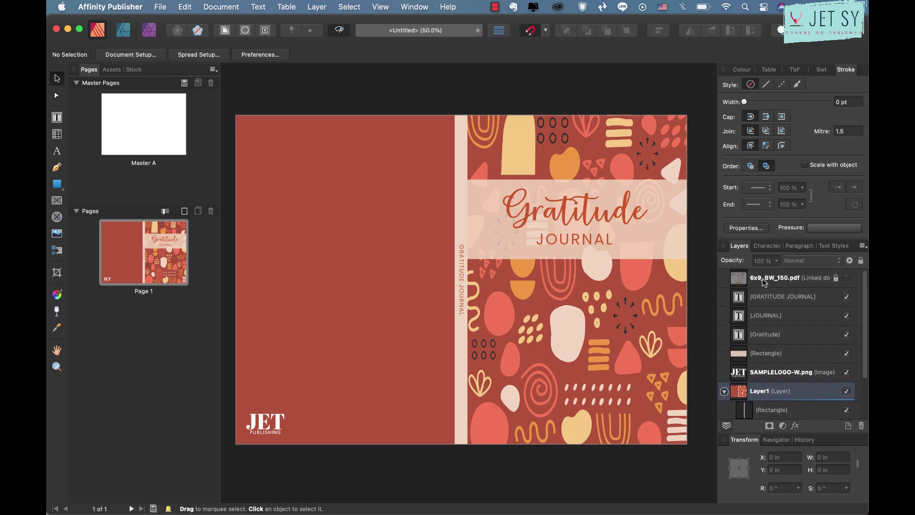
left_click(767, 279)
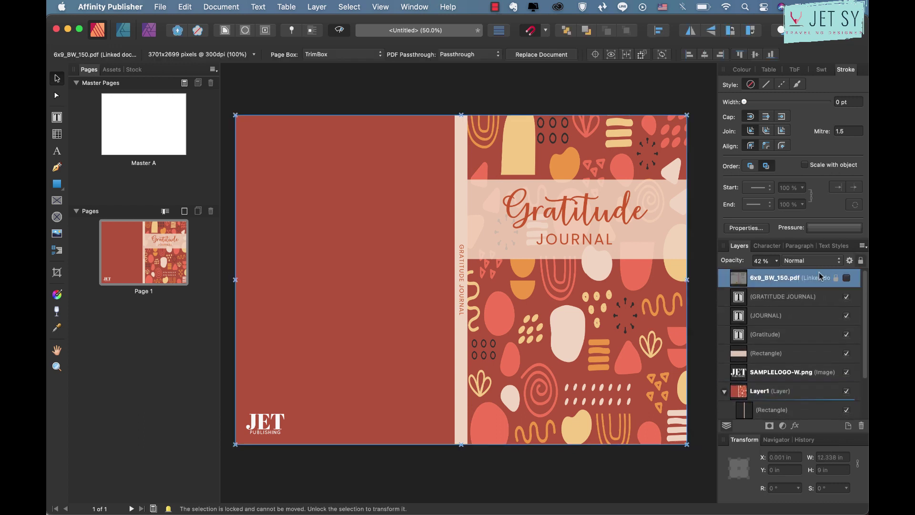
Export the spread as a PDF with Include bleed ticked and save the file
left_click(163, 7)
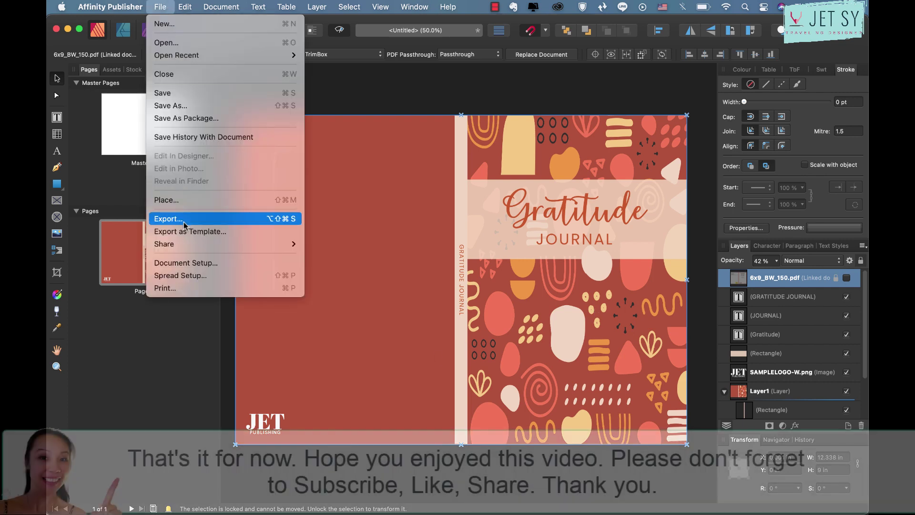
left_click(184, 218)
left_click(428, 179)
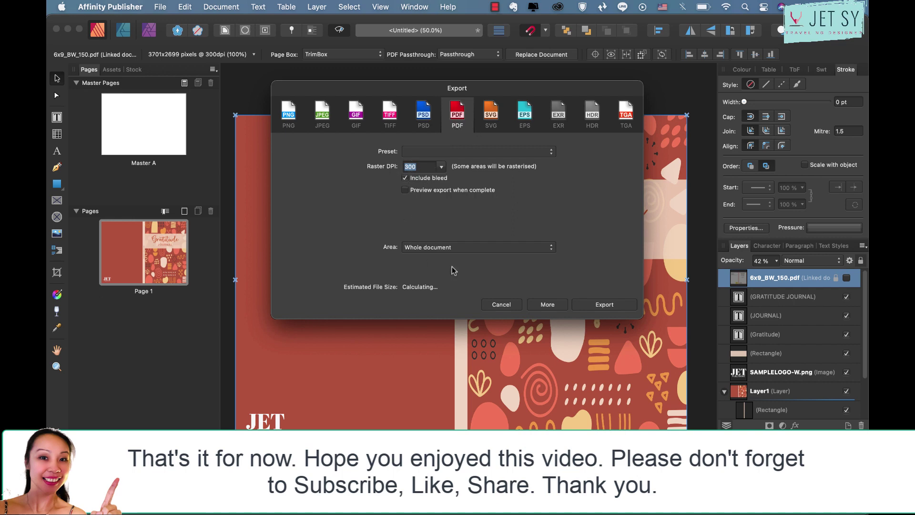
left_click(605, 305)
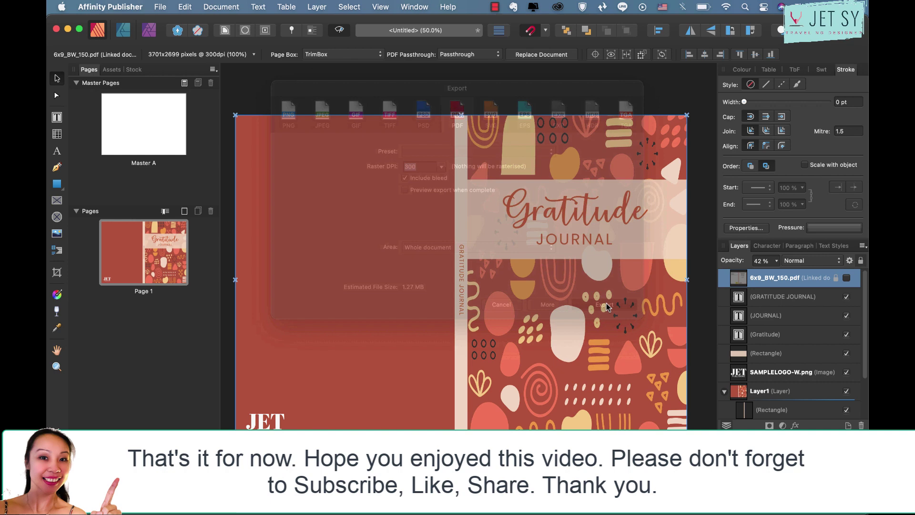
left_click(646, 375)
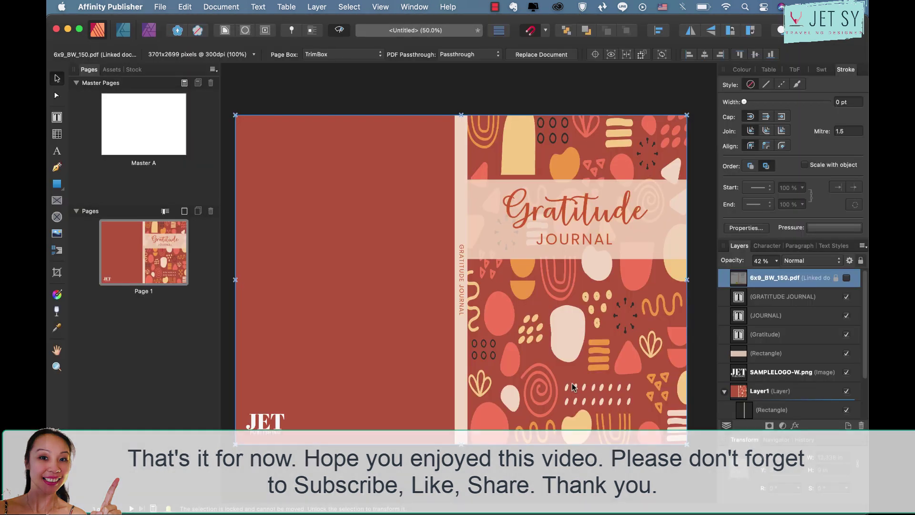